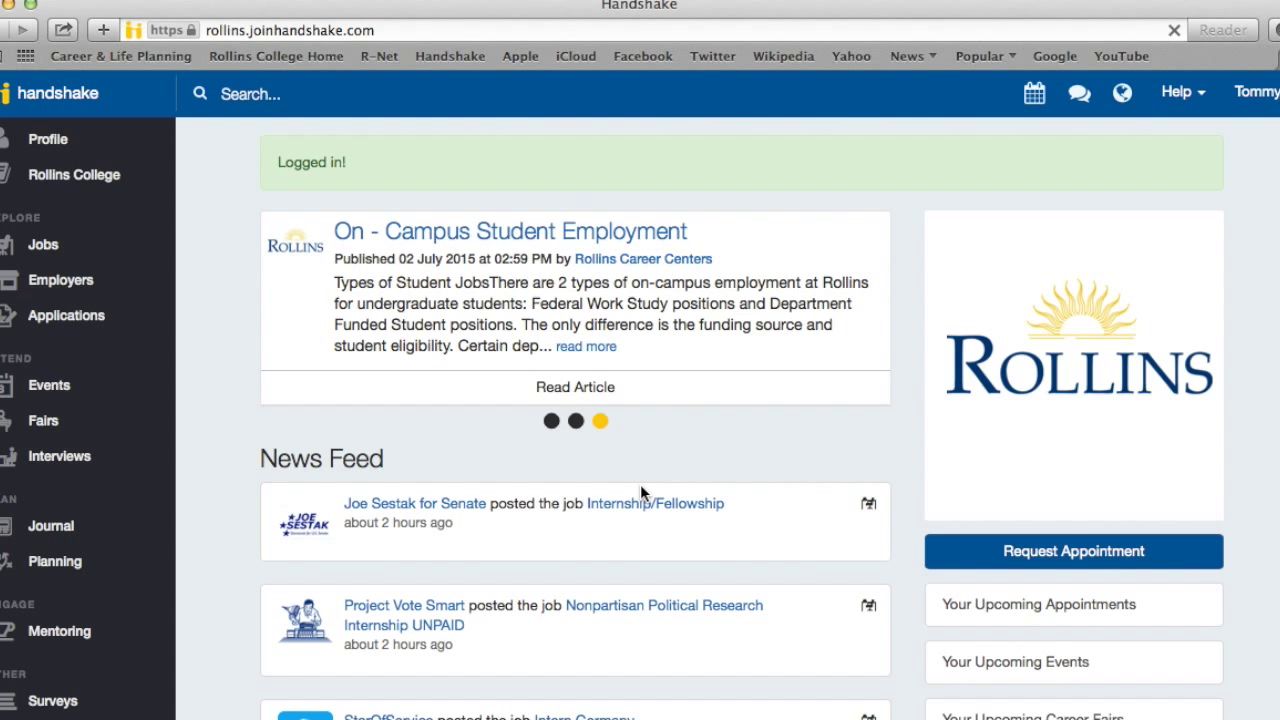
# Open the Resource Library and its 'Focus 2 by Rollins Career Centers' article
pyautogui.scroll(-8, 641, 492)
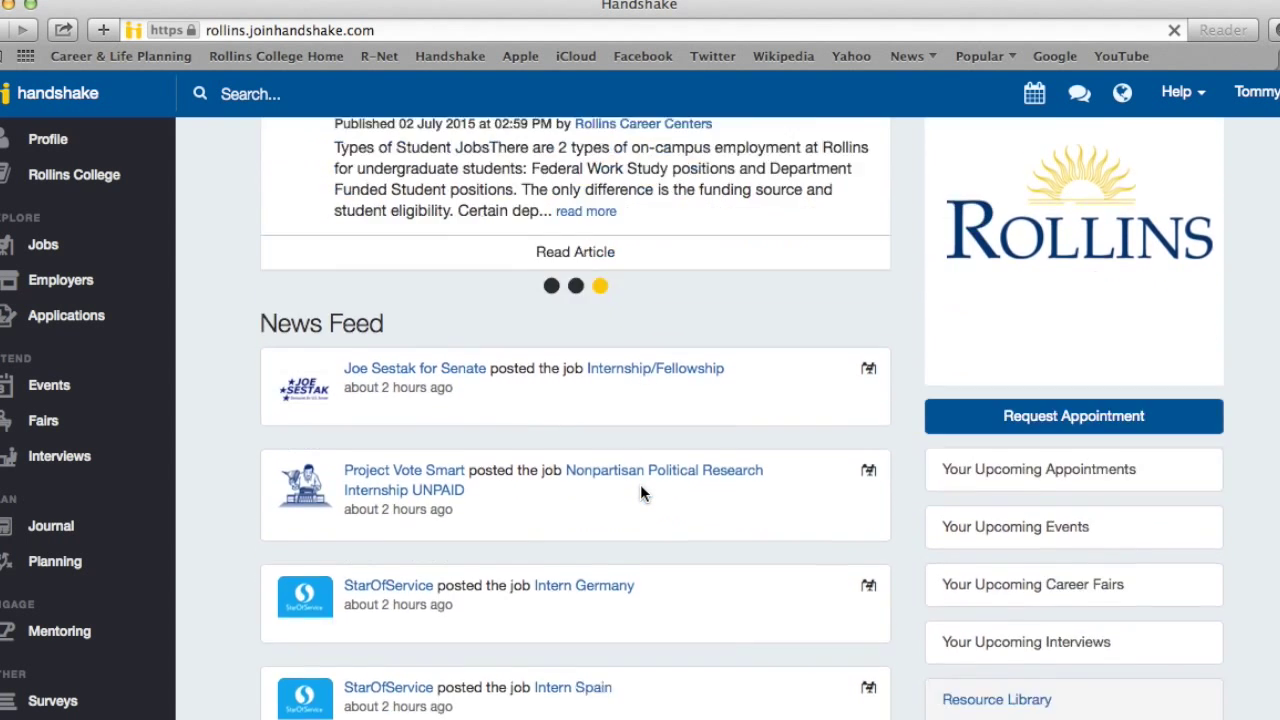
pyautogui.scroll(-1, 641, 487)
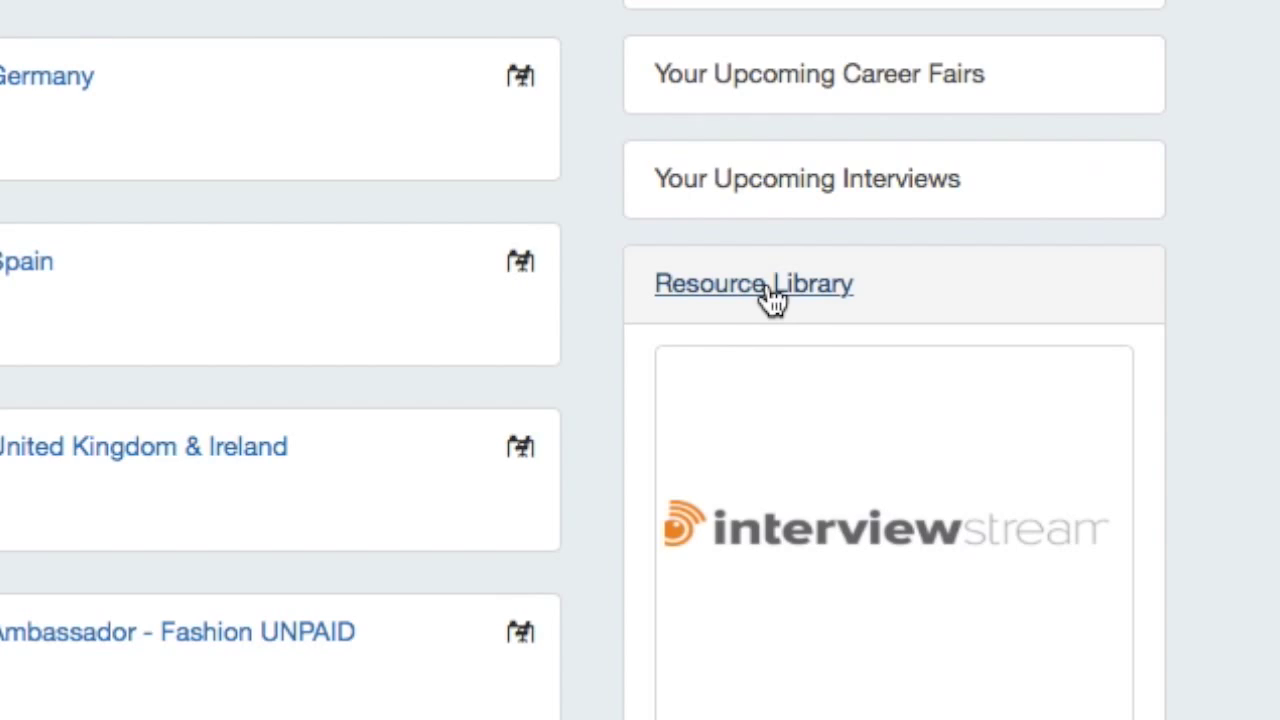
pyautogui.click(767, 283)
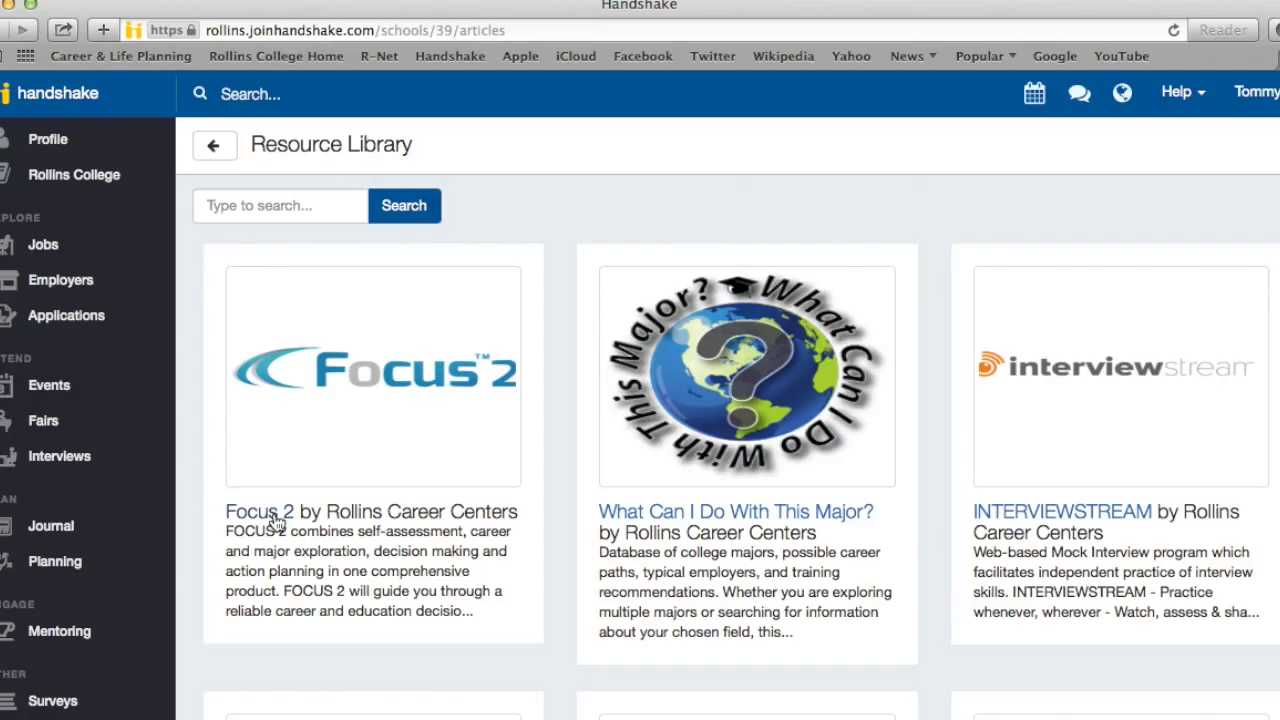
pyautogui.click(275, 517)
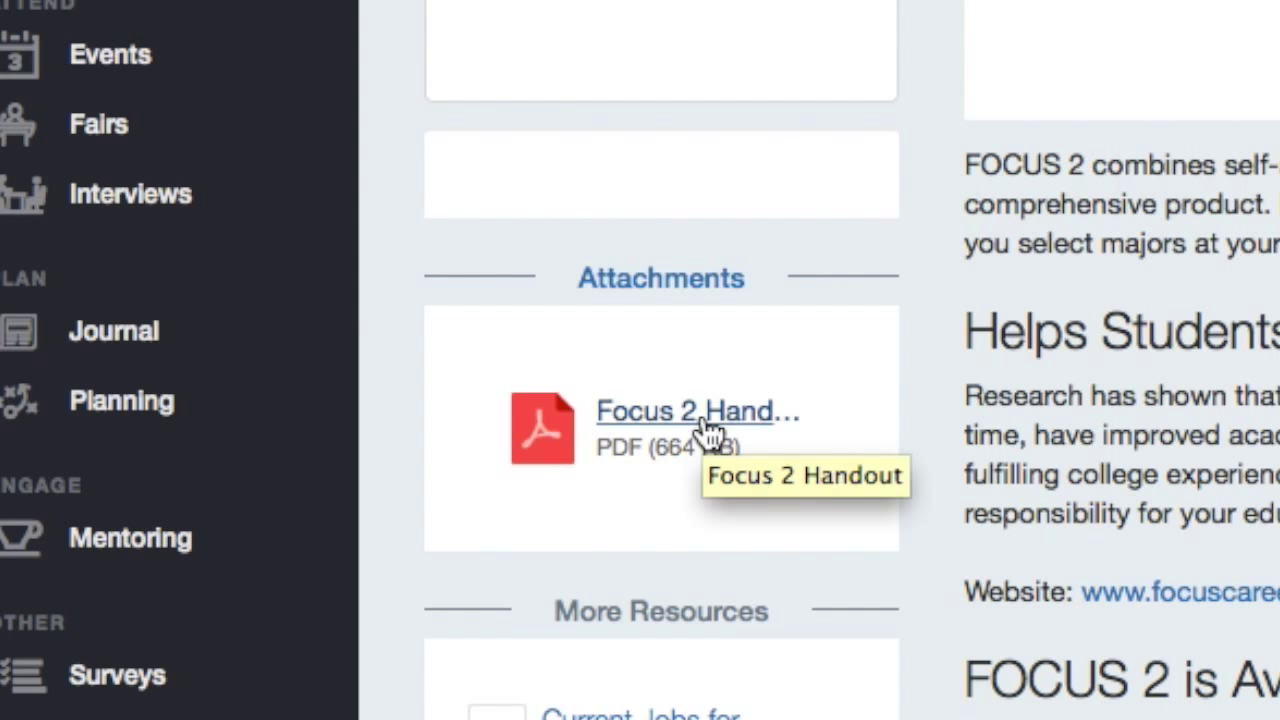
# Open the Focus 2 Handout PDF and highlight the Rollins access code line
pyautogui.click(705, 422)
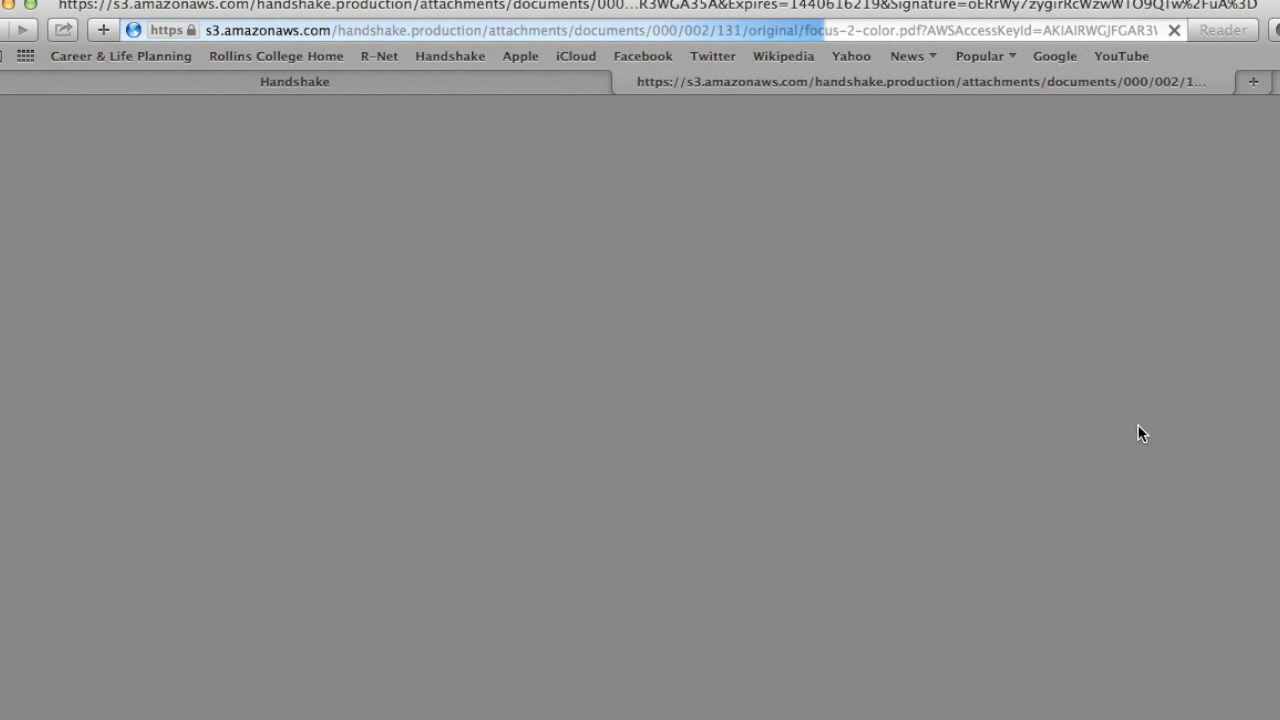
pyautogui.scroll(-10, 1141, 434)
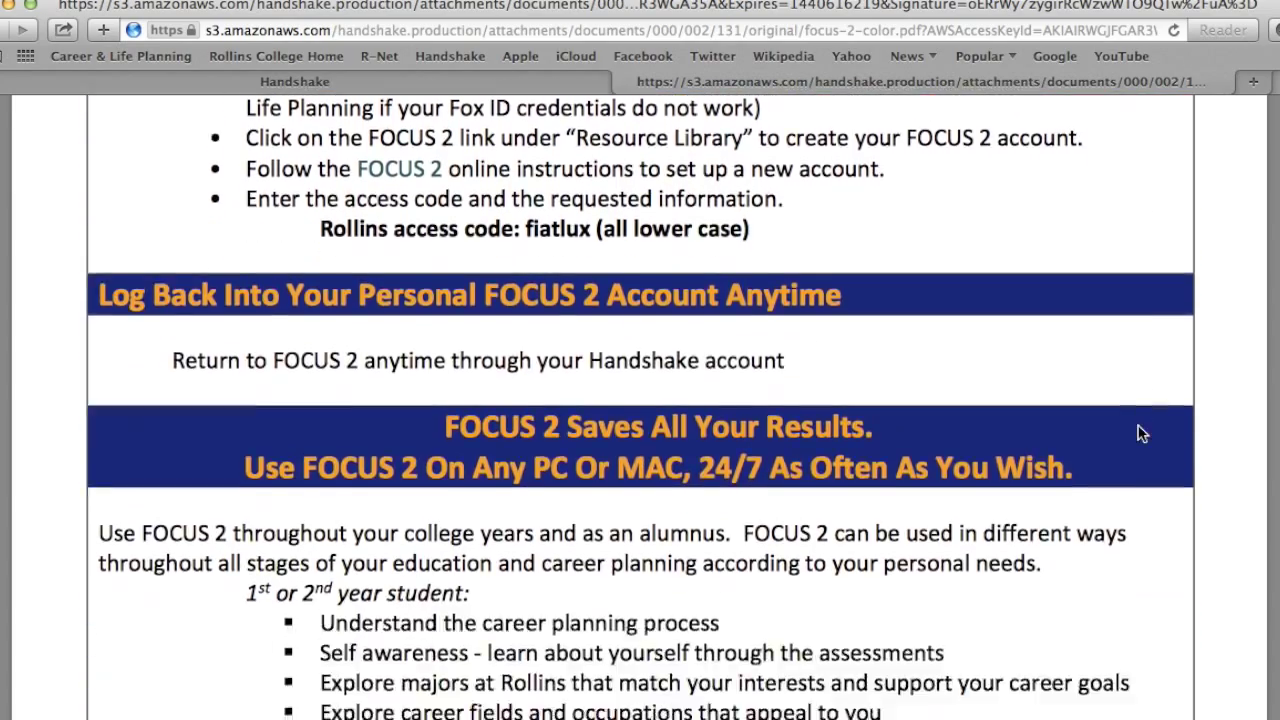
pyautogui.scroll(-6, 1141, 434)
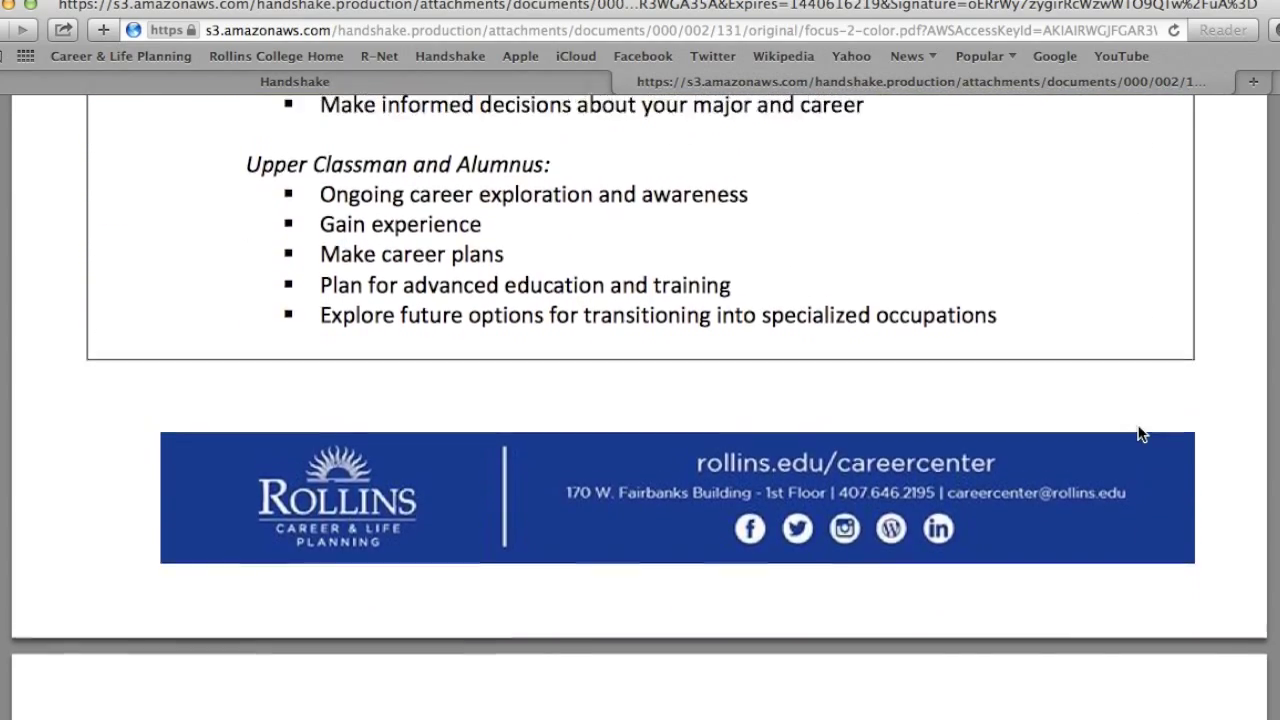
pyautogui.scroll(5, 1141, 434)
pyautogui.scroll(6, 1141, 434)
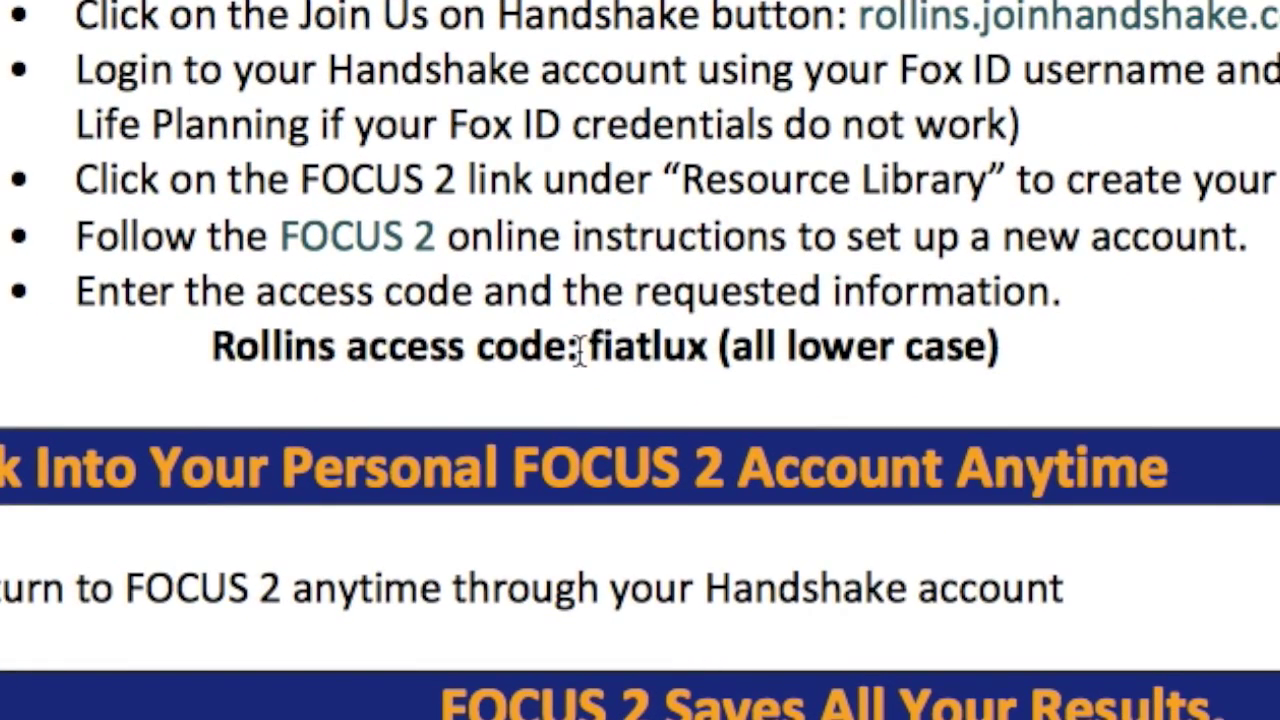
pyautogui.moveTo(587, 347); pyautogui.dragTo(1000, 347)
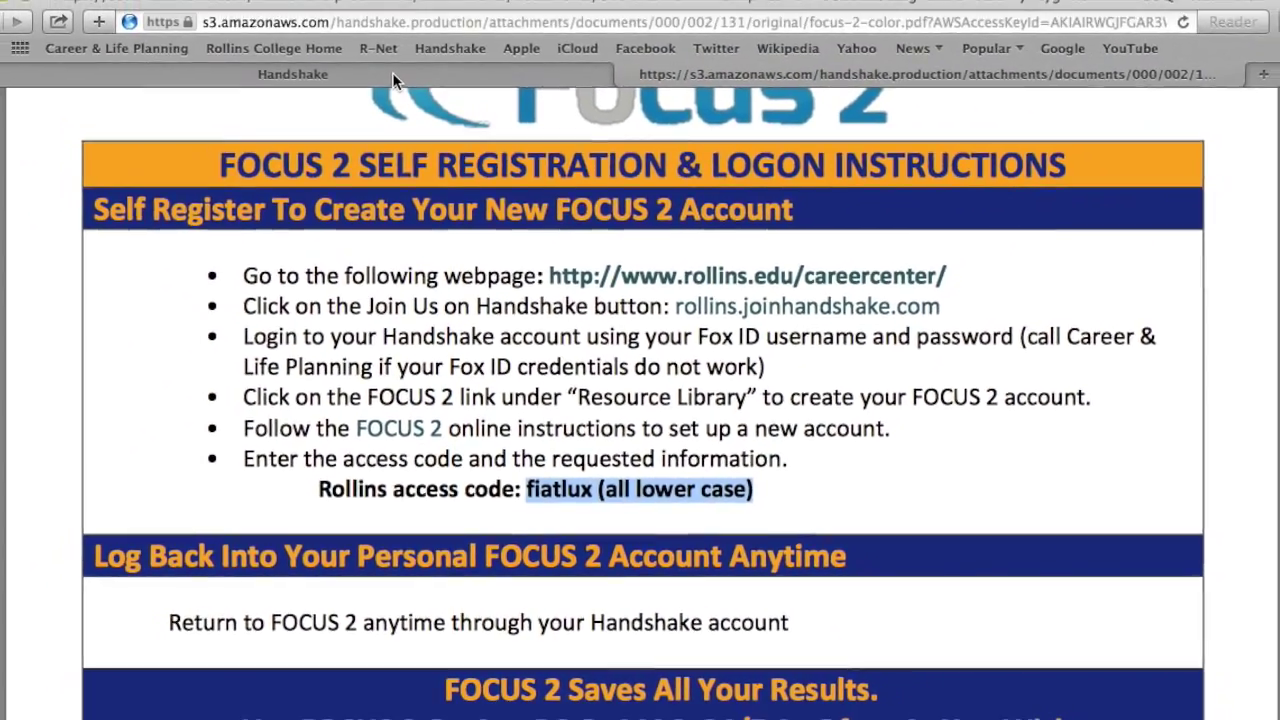
pyautogui.click(393, 80)
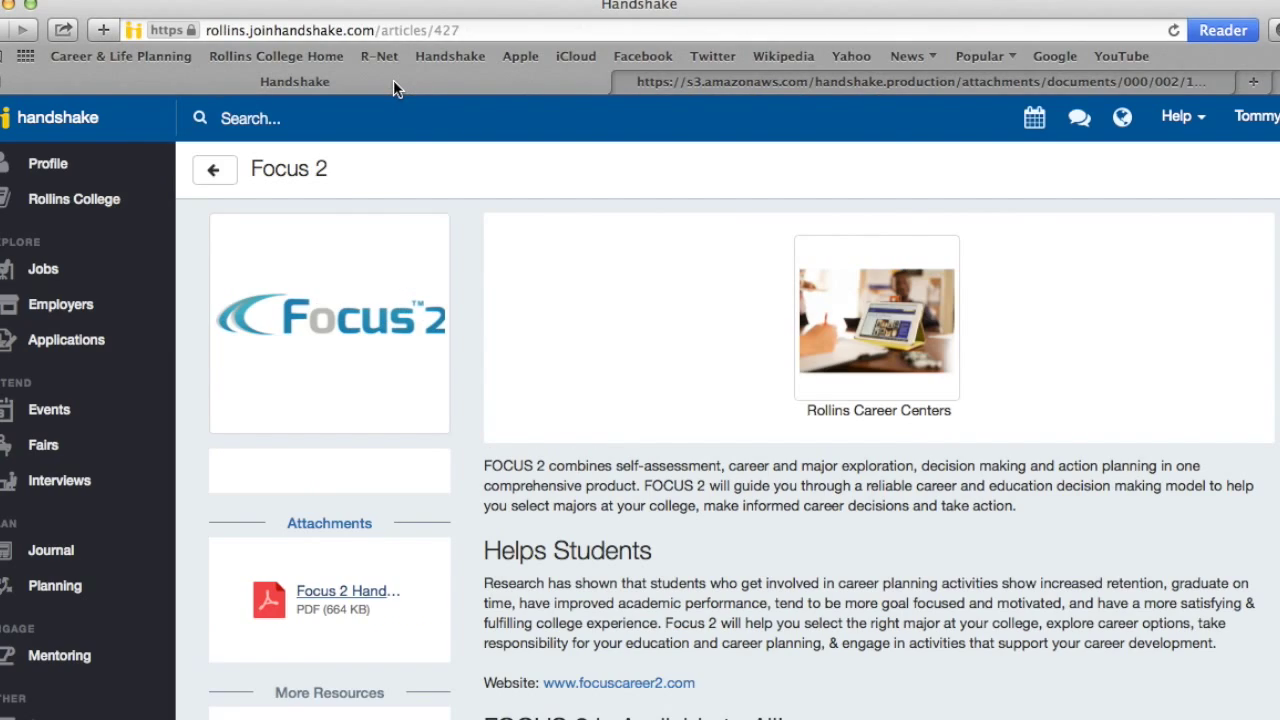
pyautogui.scroll(-3, 695, 475)
pyautogui.scroll(-2, 695, 475)
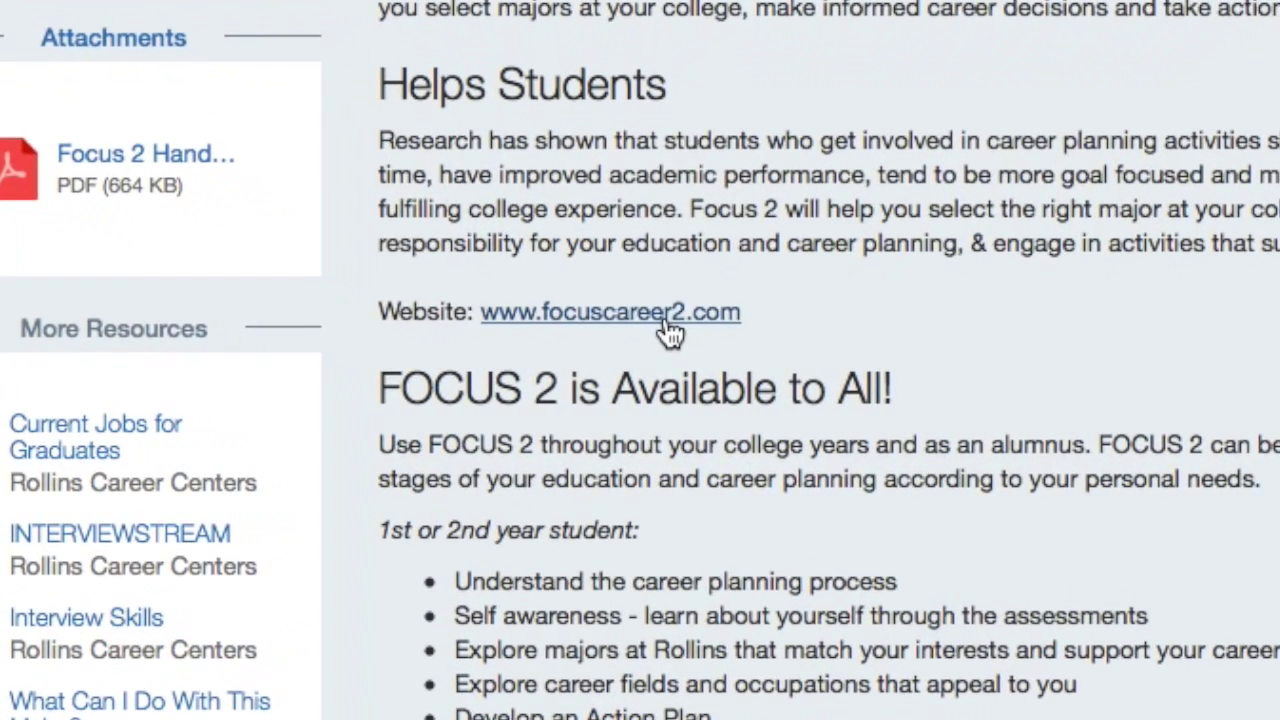
pyautogui.click(668, 330)
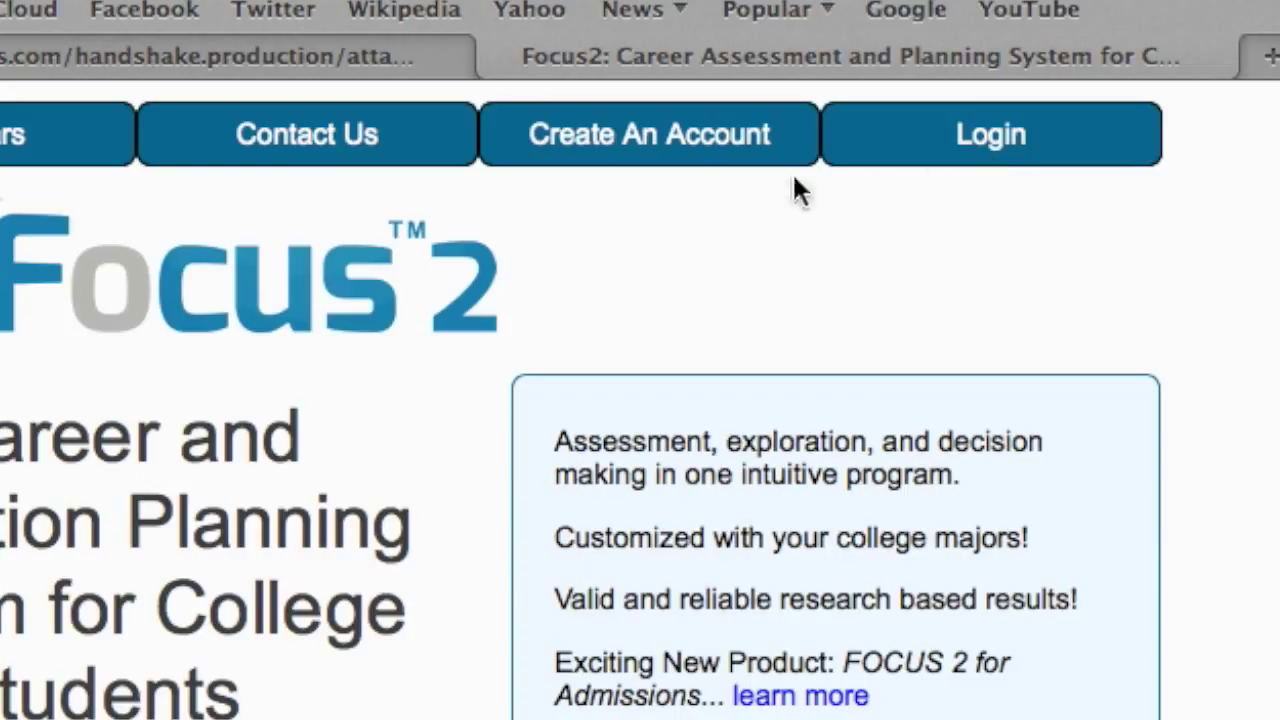
# Start a participating-school account, search and select 'Rollins College', then enter the captcha code
pyautogui.click(678, 155)
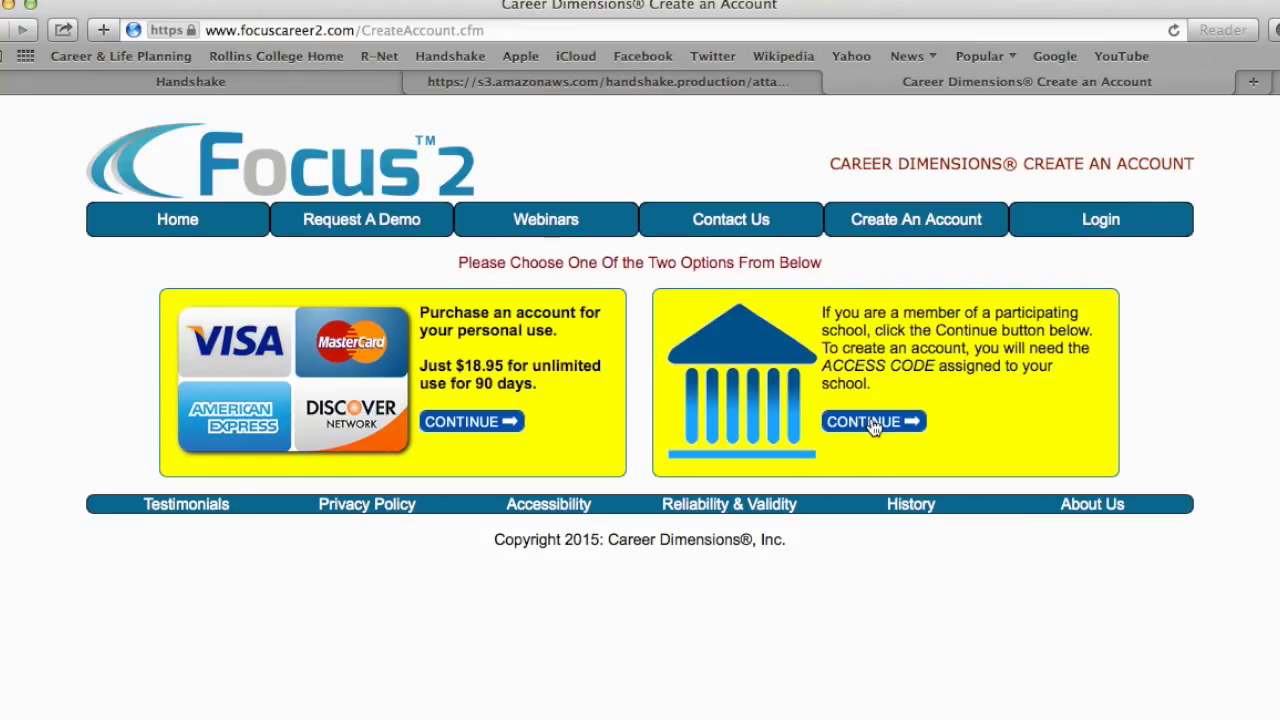
pyautogui.click(873, 422)
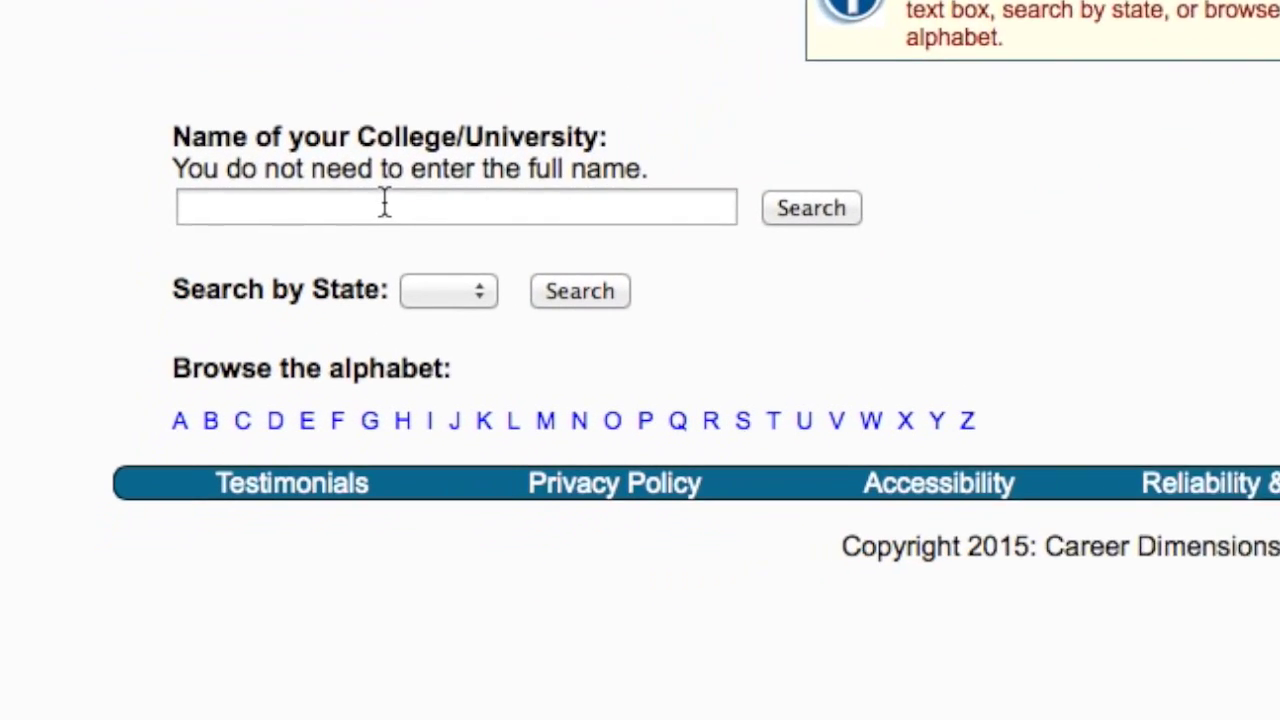
pyautogui.click(238, 417)
pyautogui.write('Rollins College')
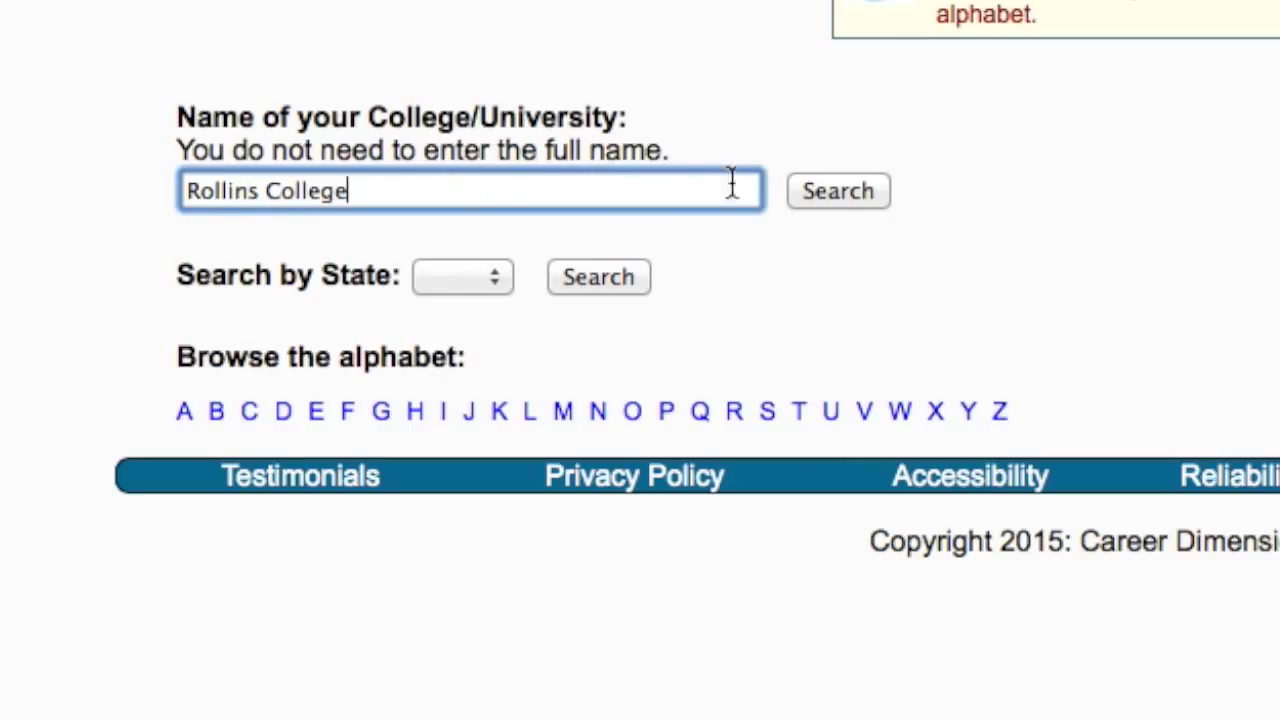
pyautogui.click(837, 191)
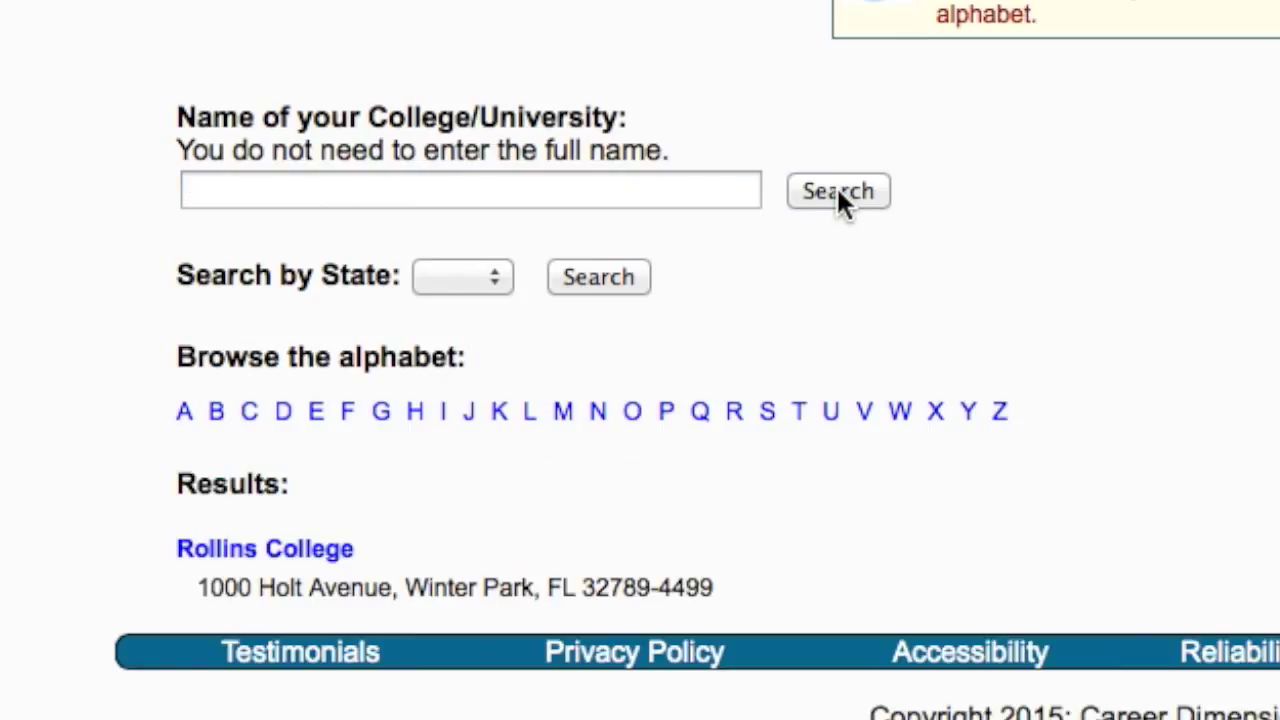
pyautogui.click(344, 556)
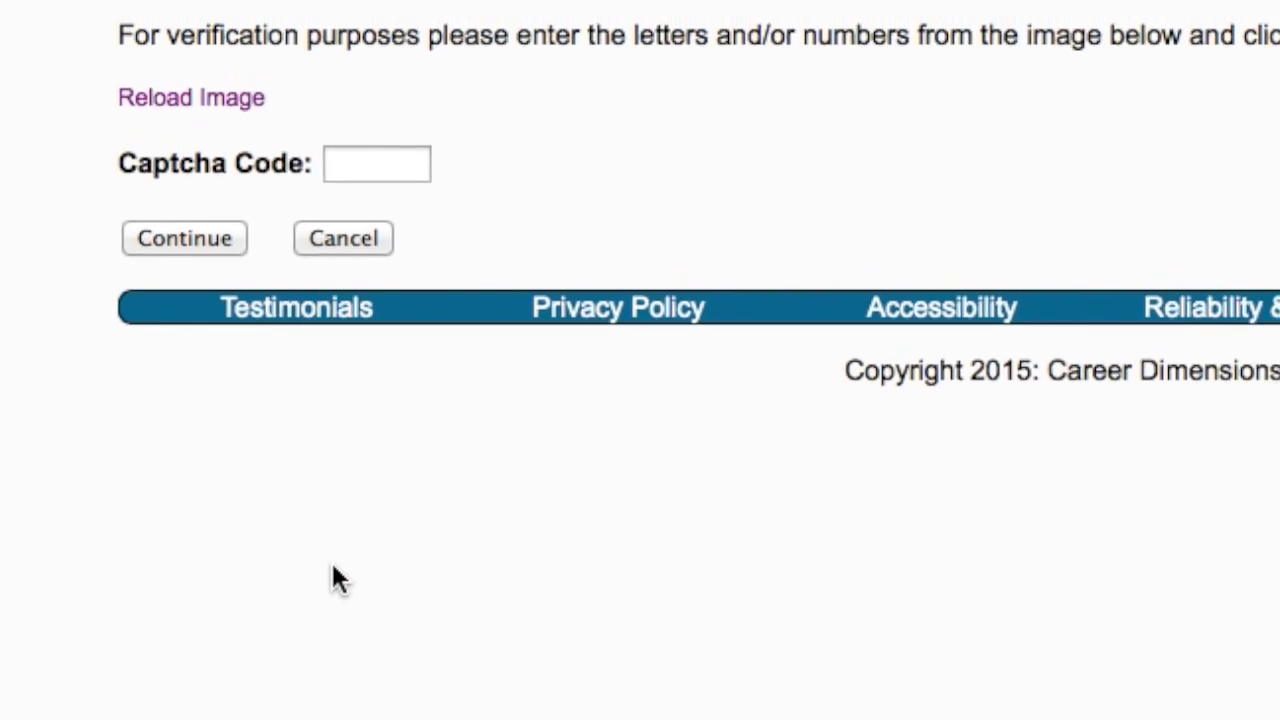
pyautogui.click(373, 415)
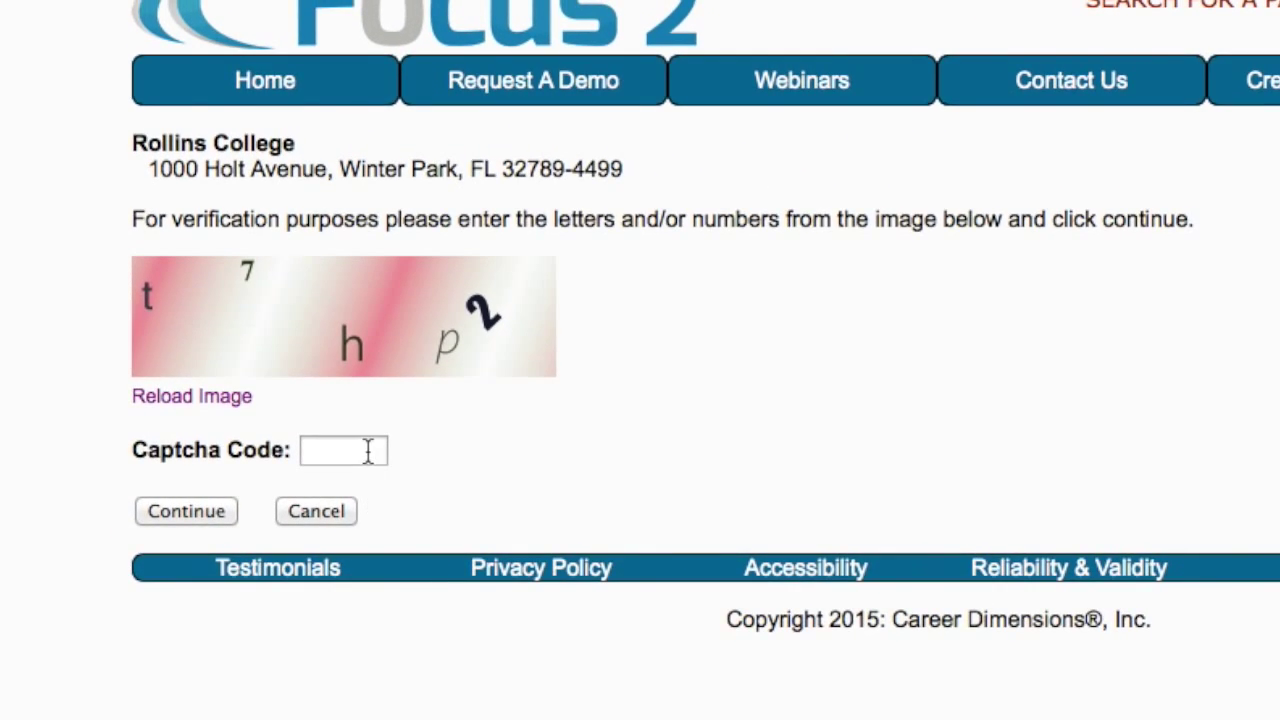
pyautogui.write('t7hp2')
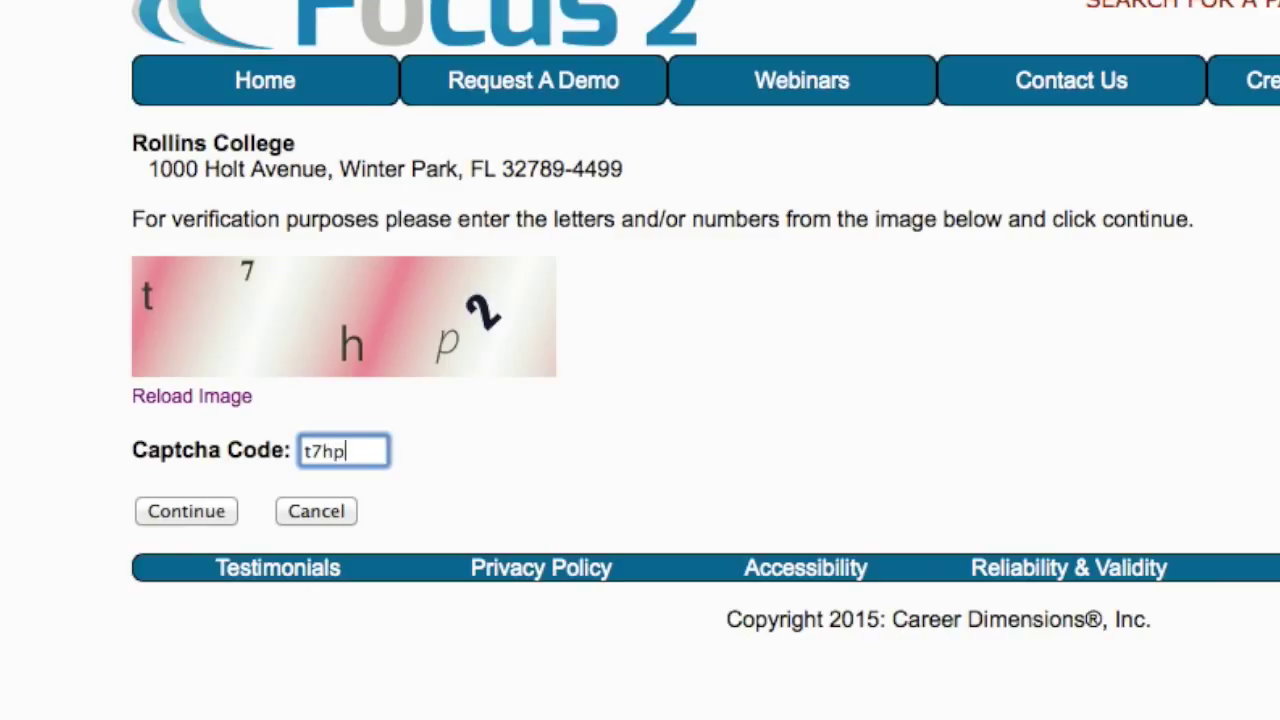
# Submit the captcha, enter the Rollins access code, and fill in first and last name
pyautogui.click(224, 512)
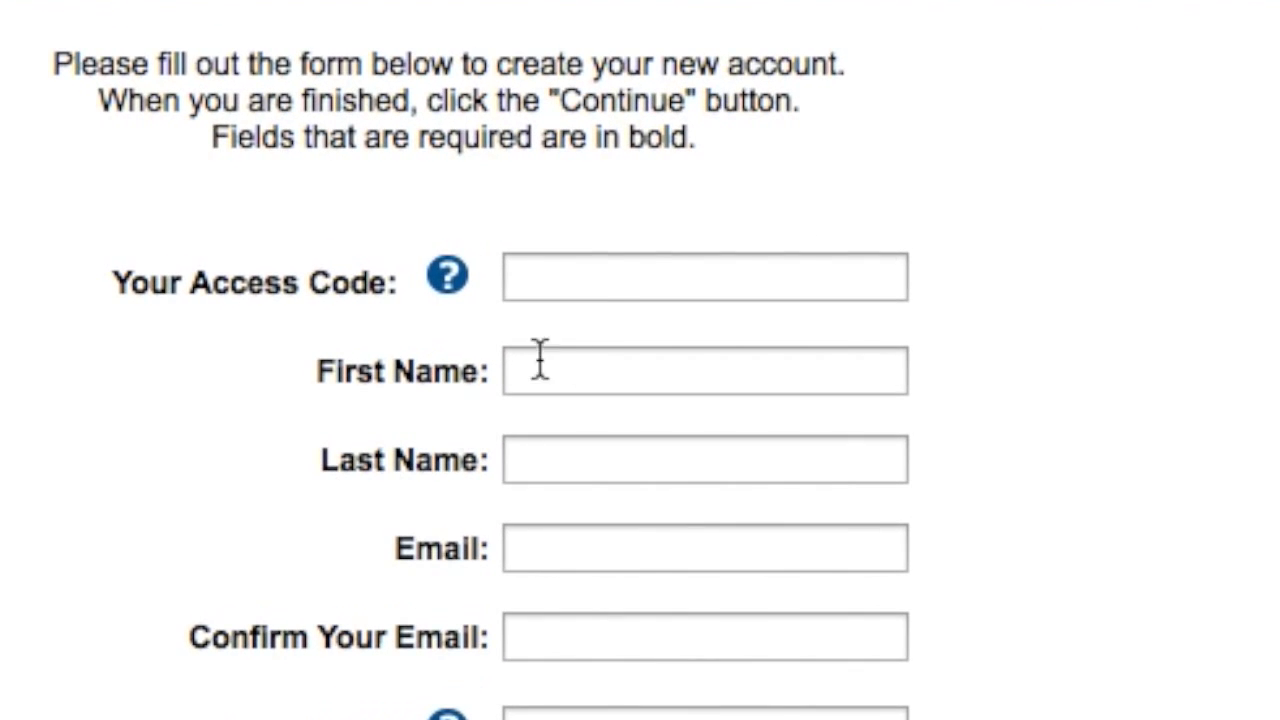
pyautogui.click(614, 277)
pyautogui.write('fiatlux')
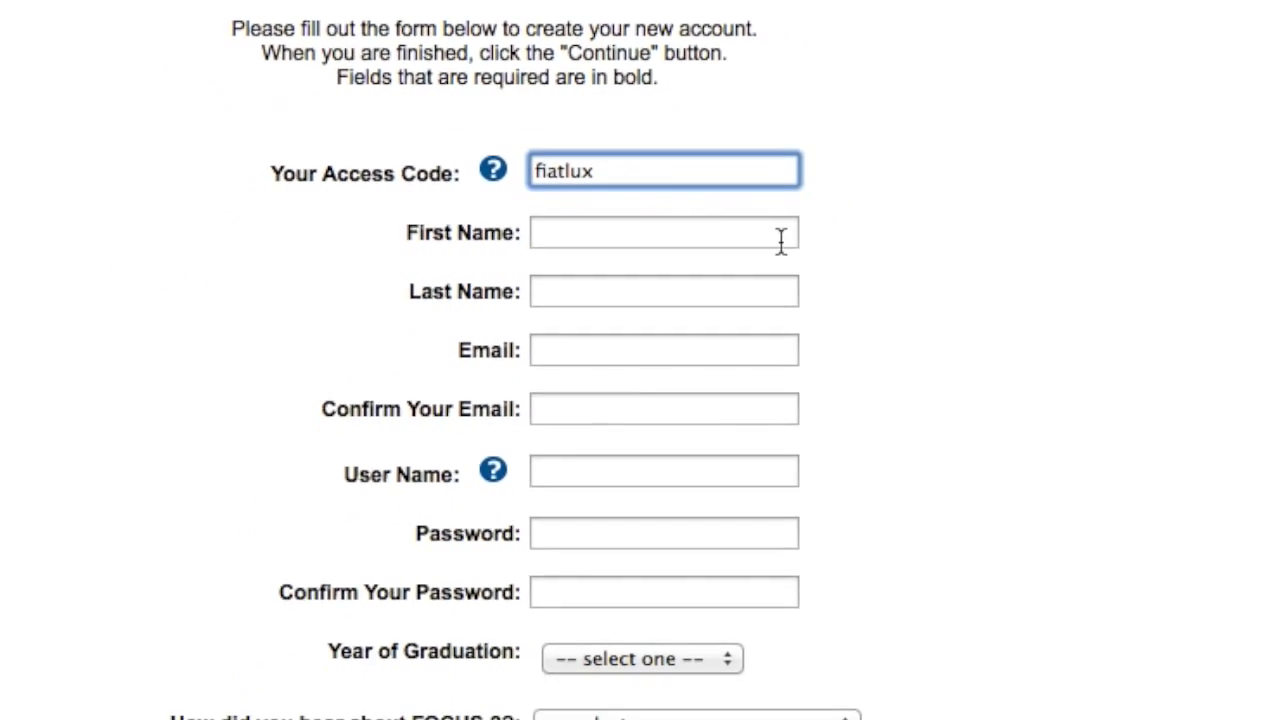
pyautogui.click(784, 245)
pyautogui.write('Tommy')
pyautogui.click(797, 299)
pyautogui.write('T')
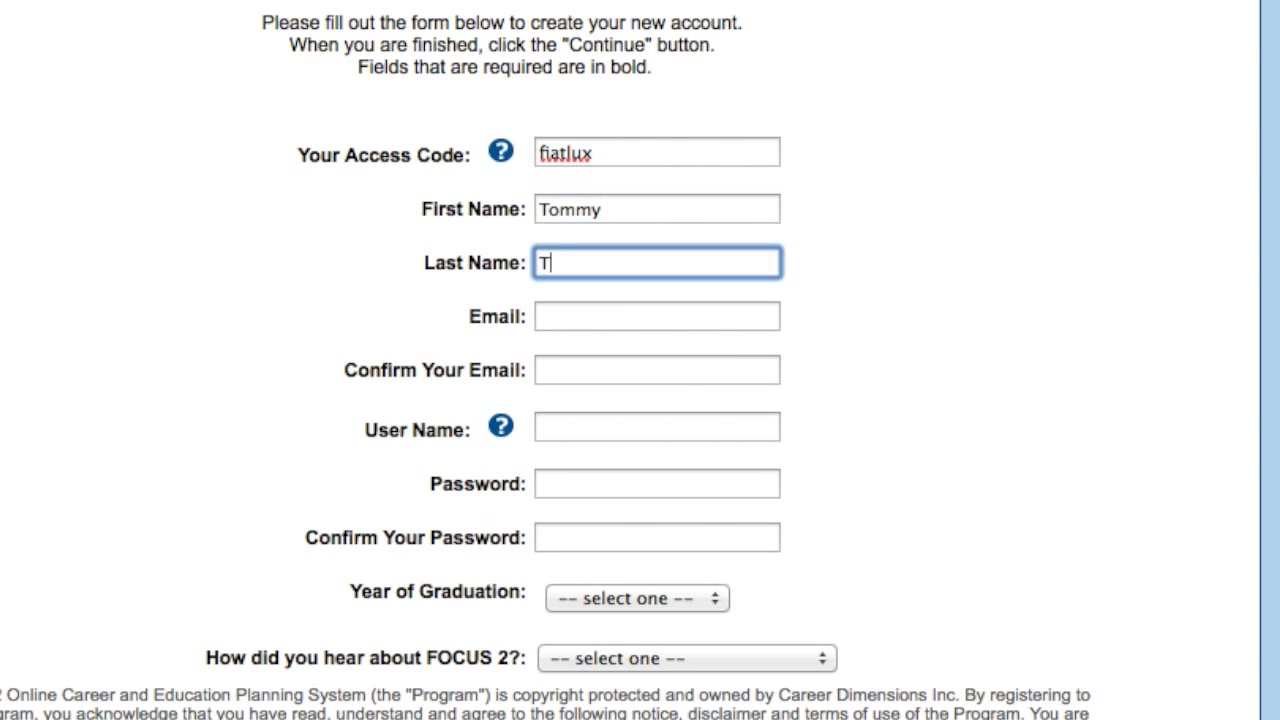
pyautogui.write('ar')
# Enter and confirm the e-mail address, choose a user name, and set and confirm the password
pyautogui.click(778, 308)
pyautogui.click(757, 367)
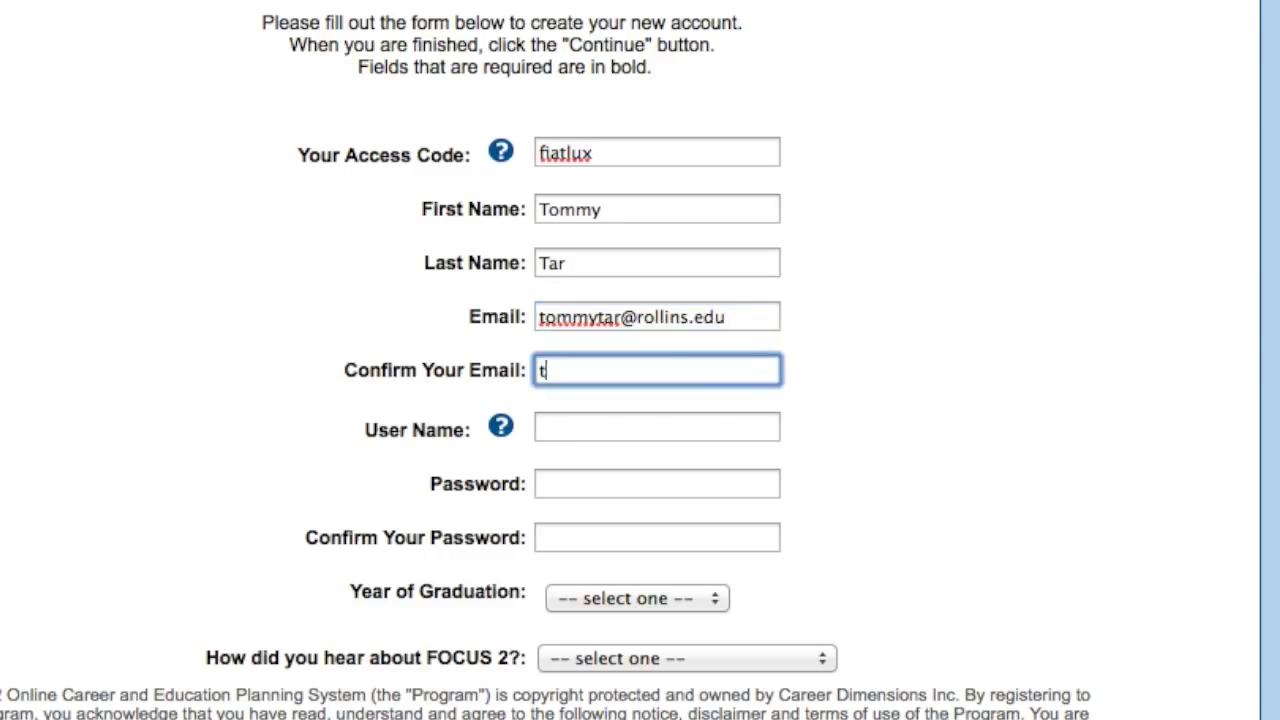
pyautogui.click(751, 428)
pyautogui.write('TommyTar')
pyautogui.click(746, 477)
pyautogui.write('•••••••••••••')
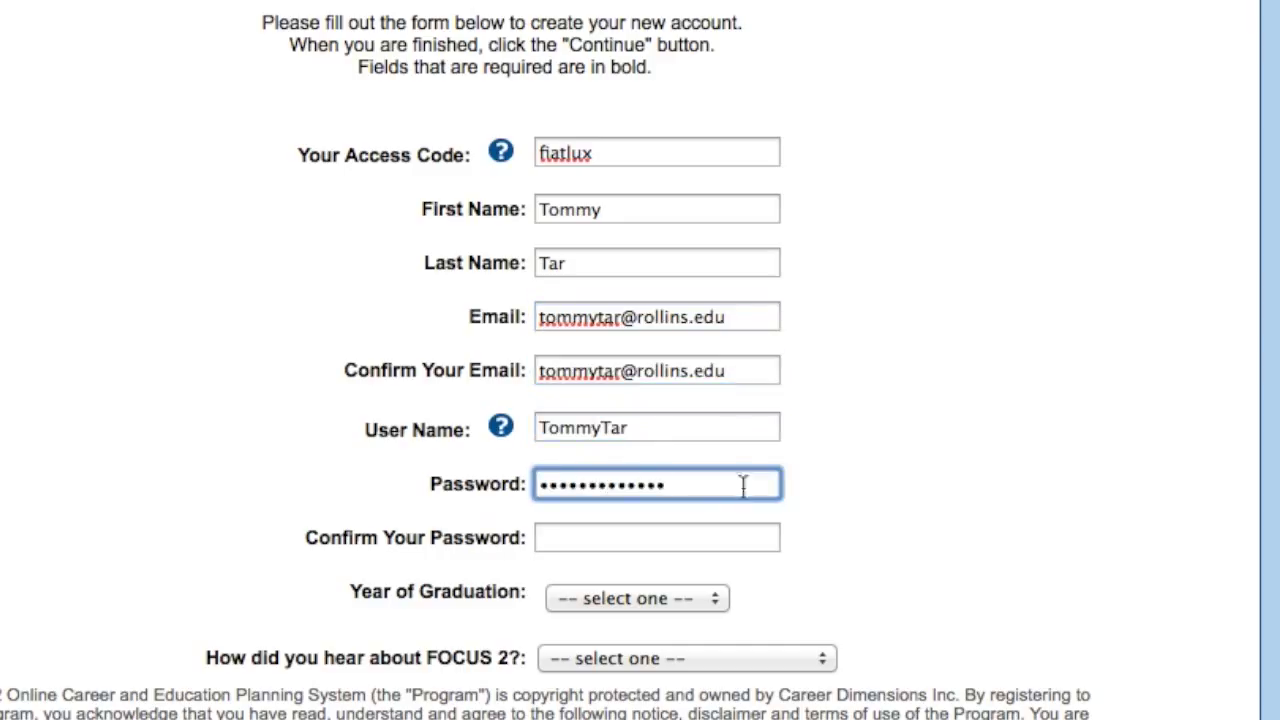
pyautogui.click(735, 532)
pyautogui.write('•••••••••••••')
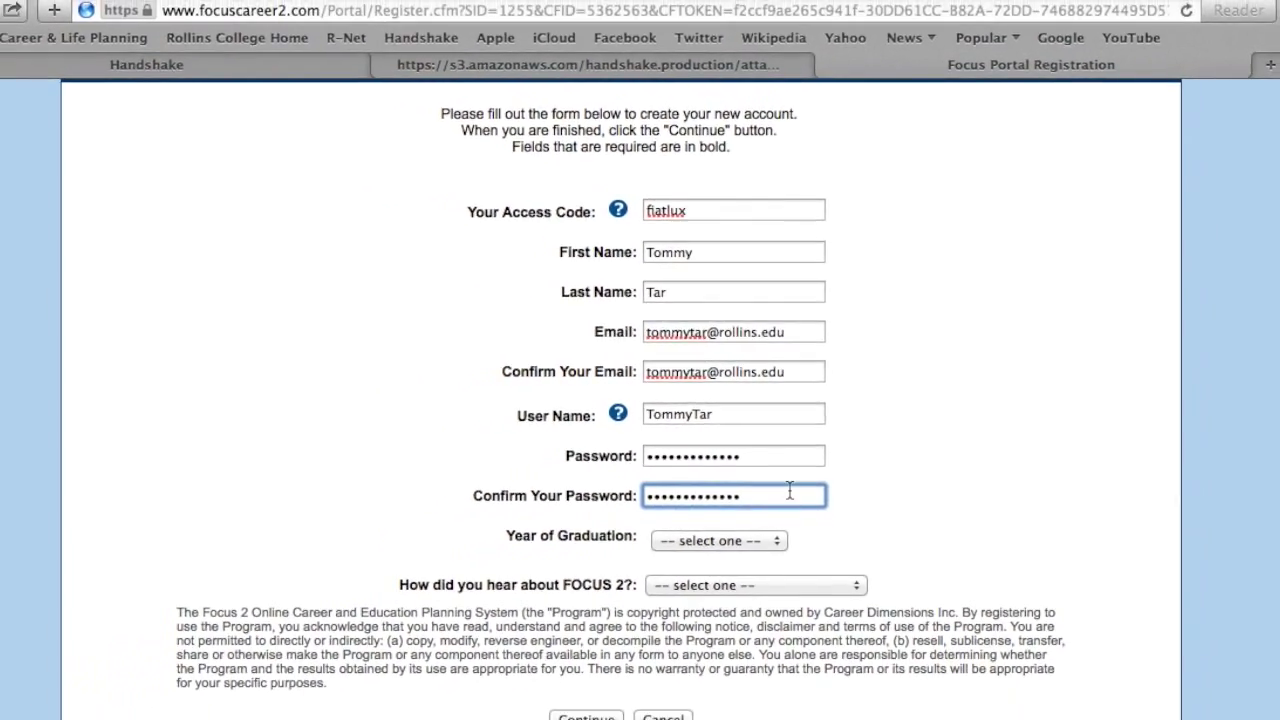
# Choose graduation year 2019 and referral source RCC Course, then submit the registration
pyautogui.click(776, 540)
pyautogui.click(724, 650)
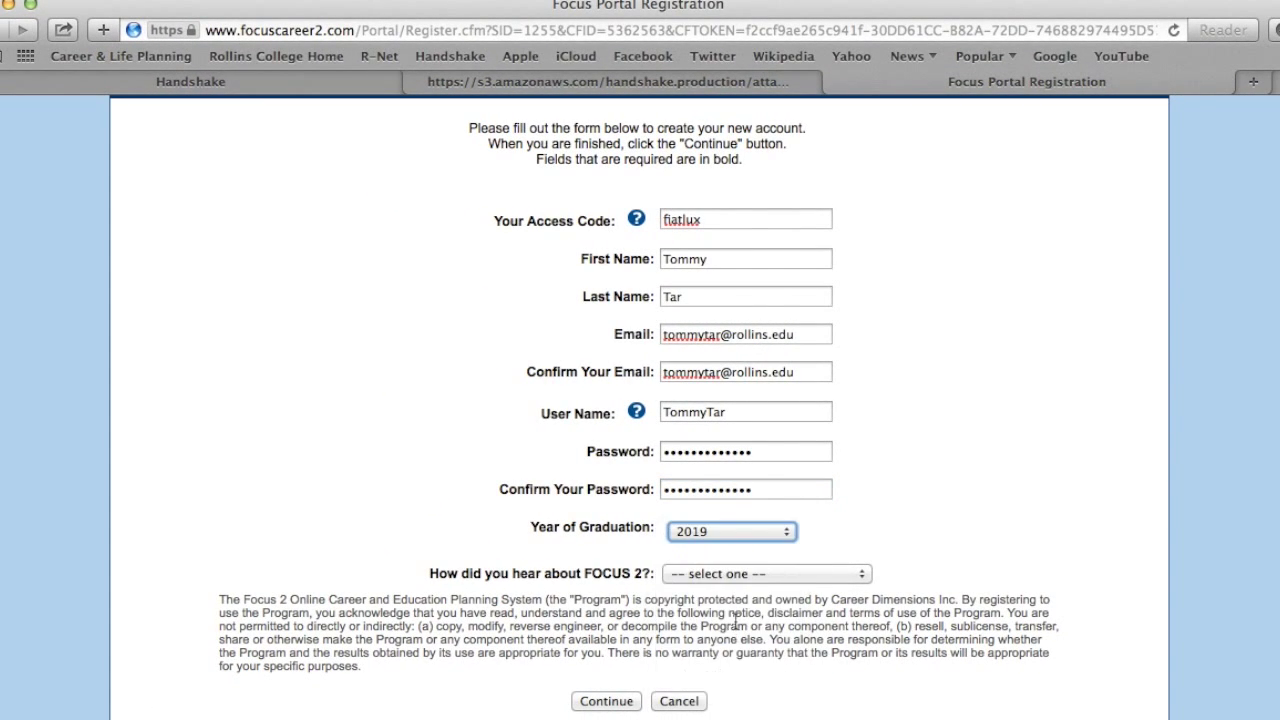
pyautogui.click(760, 573)
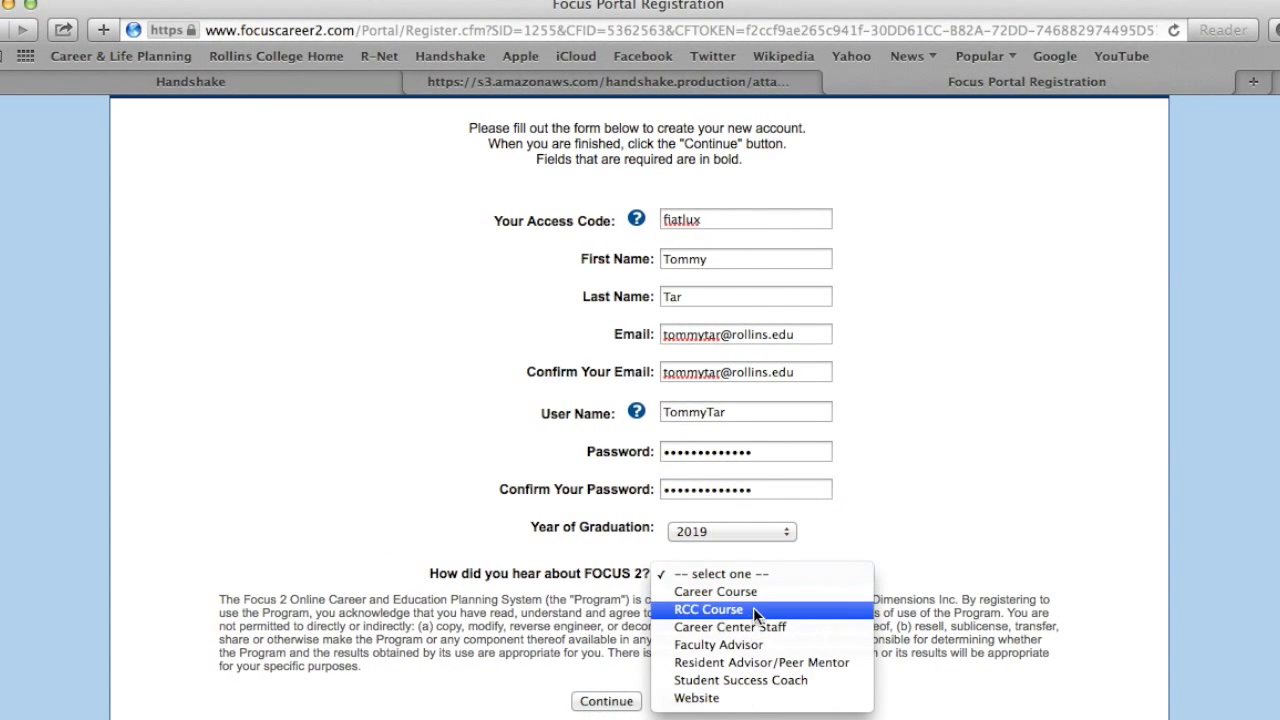
pyautogui.click(753, 608)
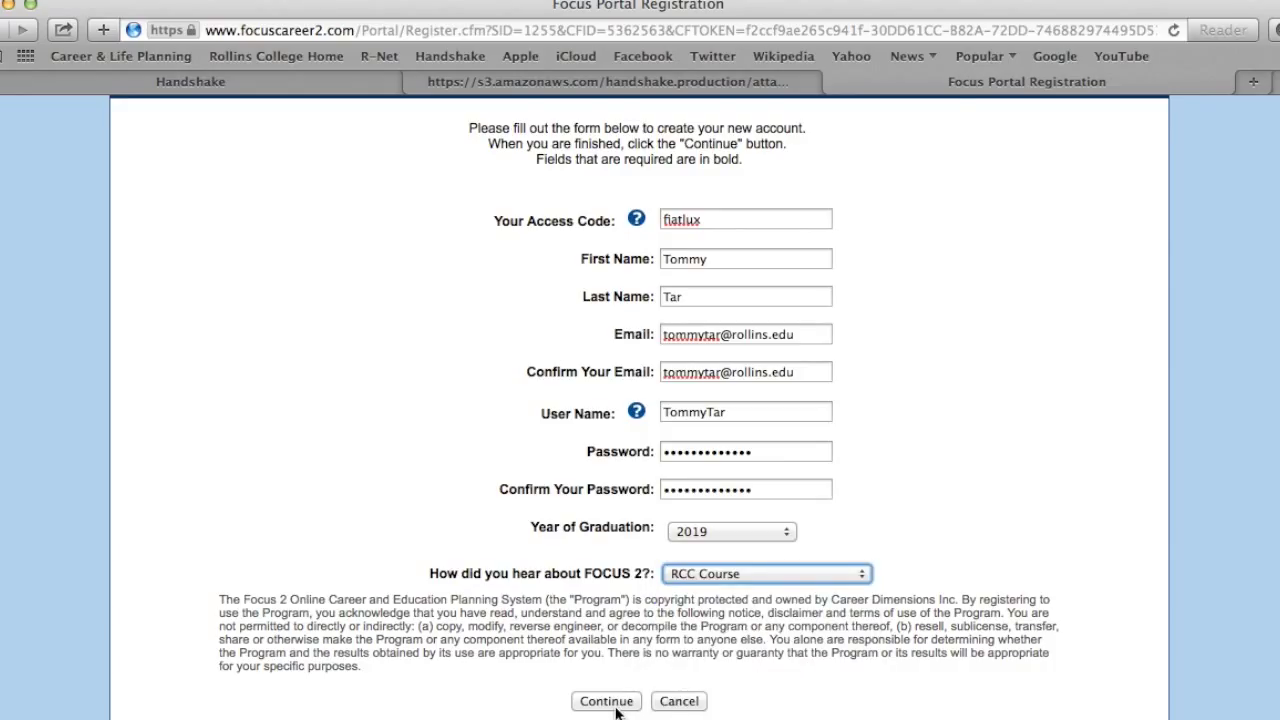
pyautogui.click(606, 701)
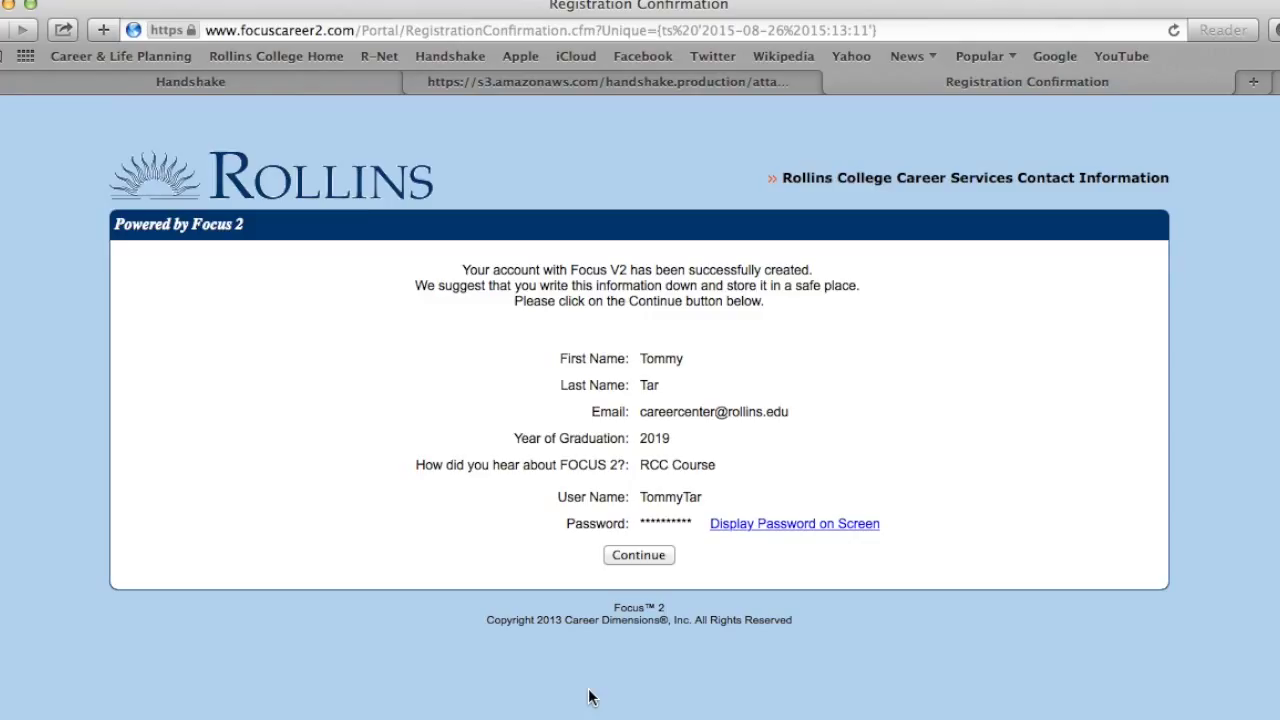
# Save security questions 'What is your mother's maiden name?' and 'What was the name of your first pet' with answers
pyautogui.click(643, 556)
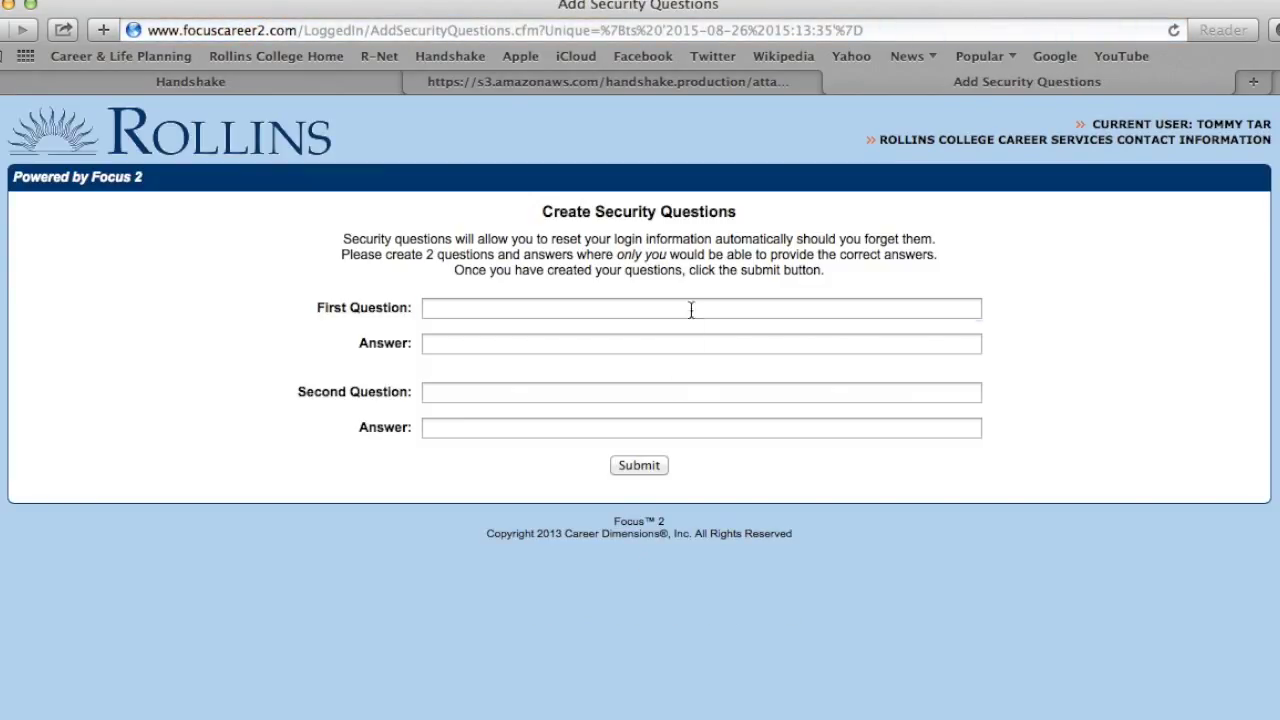
pyautogui.click(689, 308)
pyautogui.write('What is your mother')
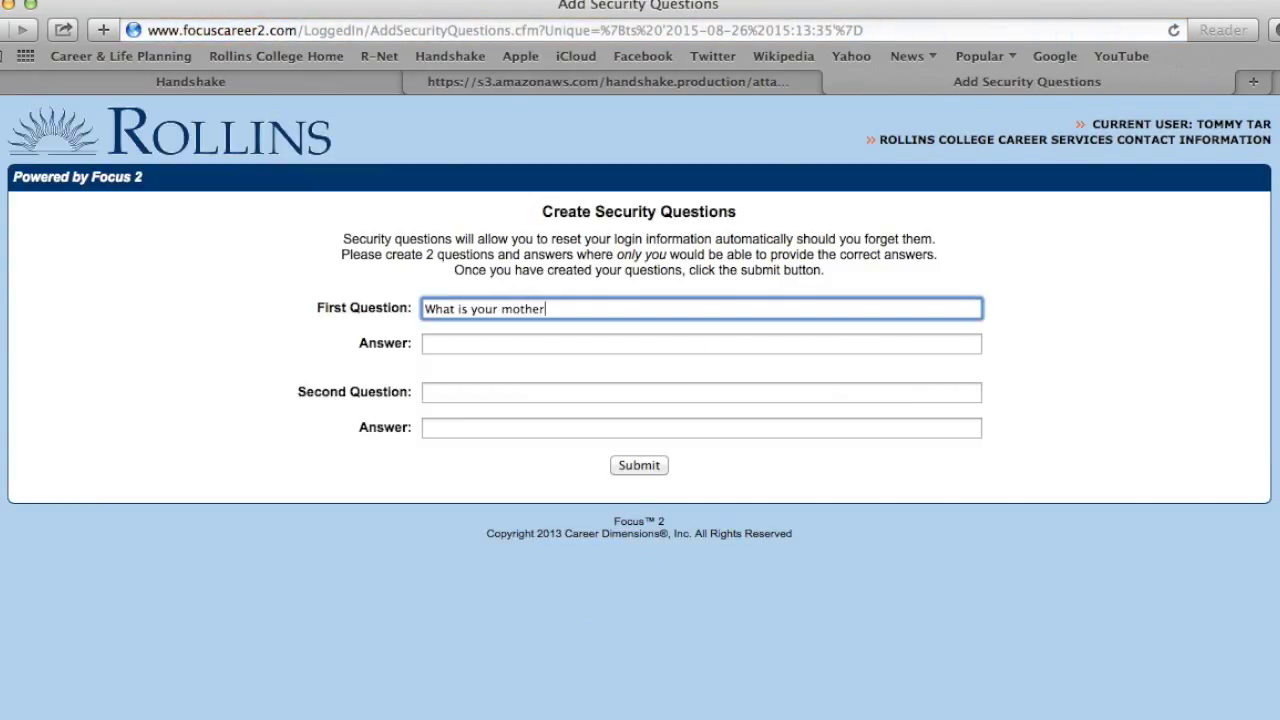
pyautogui.write("'s maiden name?")
pyautogui.click(553, 345)
pyautogui.write('********')
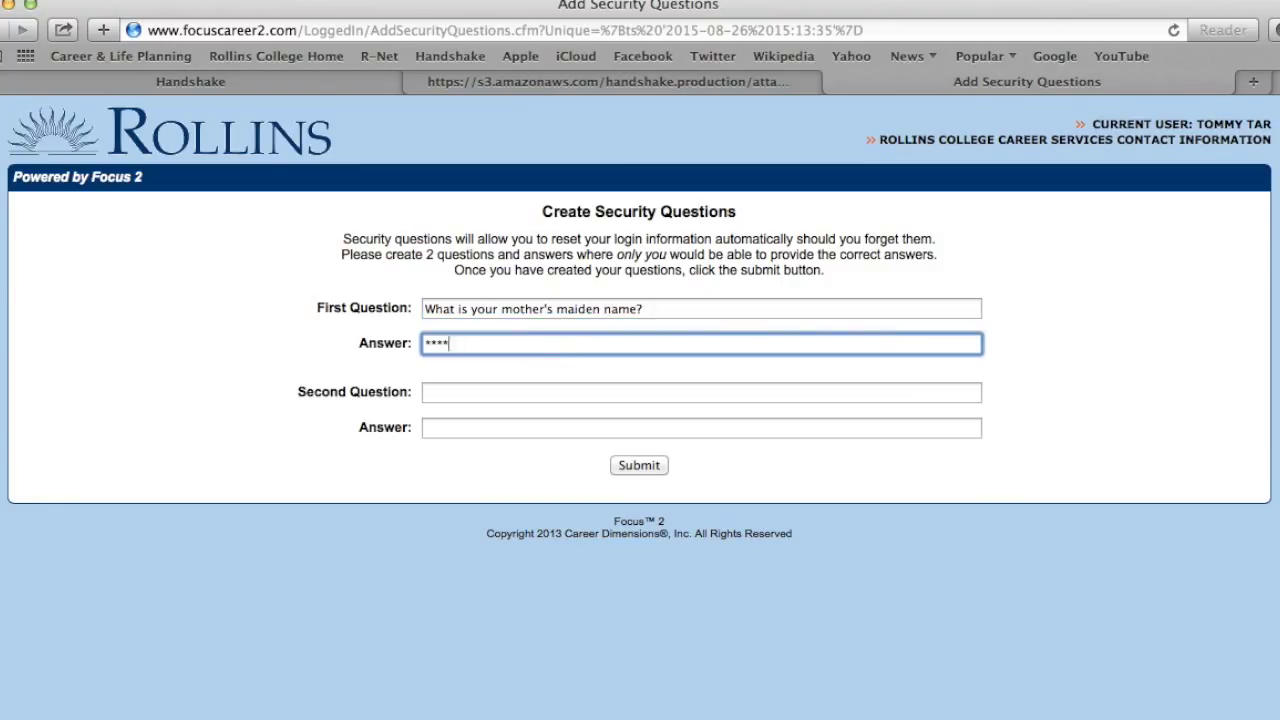
pyautogui.click(545, 393)
pyautogui.write('Wh')
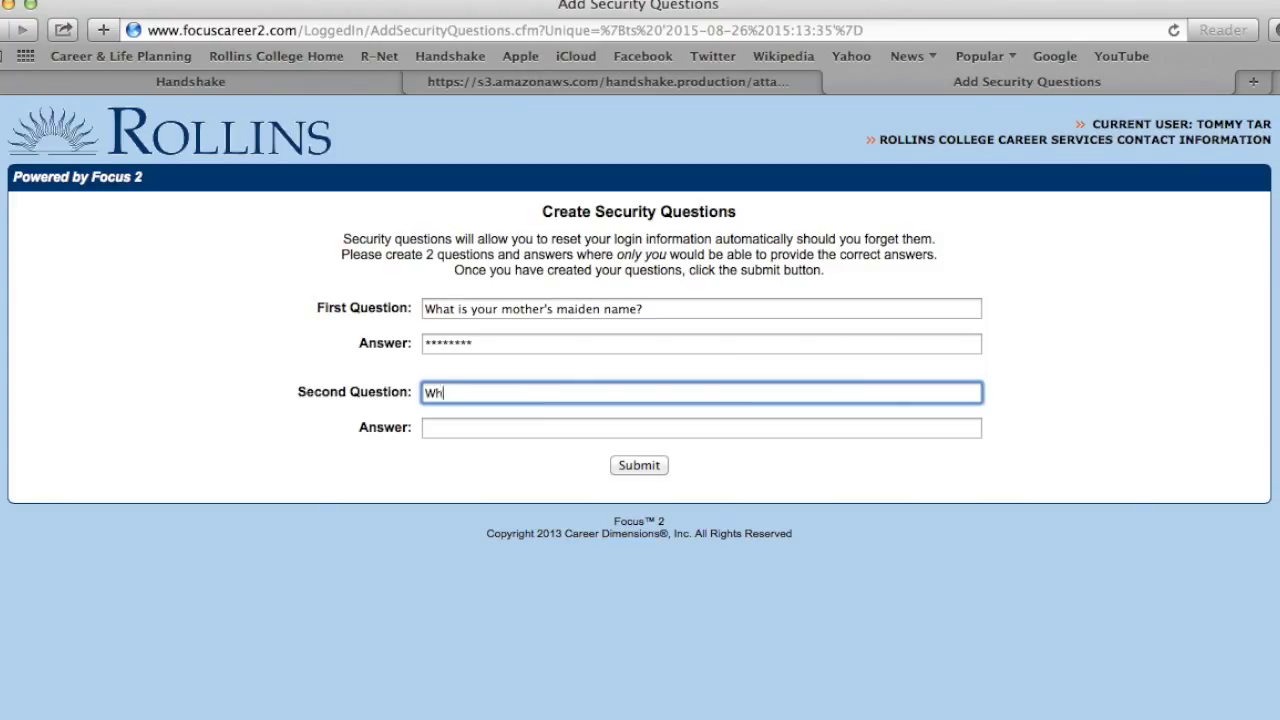
pyautogui.write('at was the name of your first pet?')
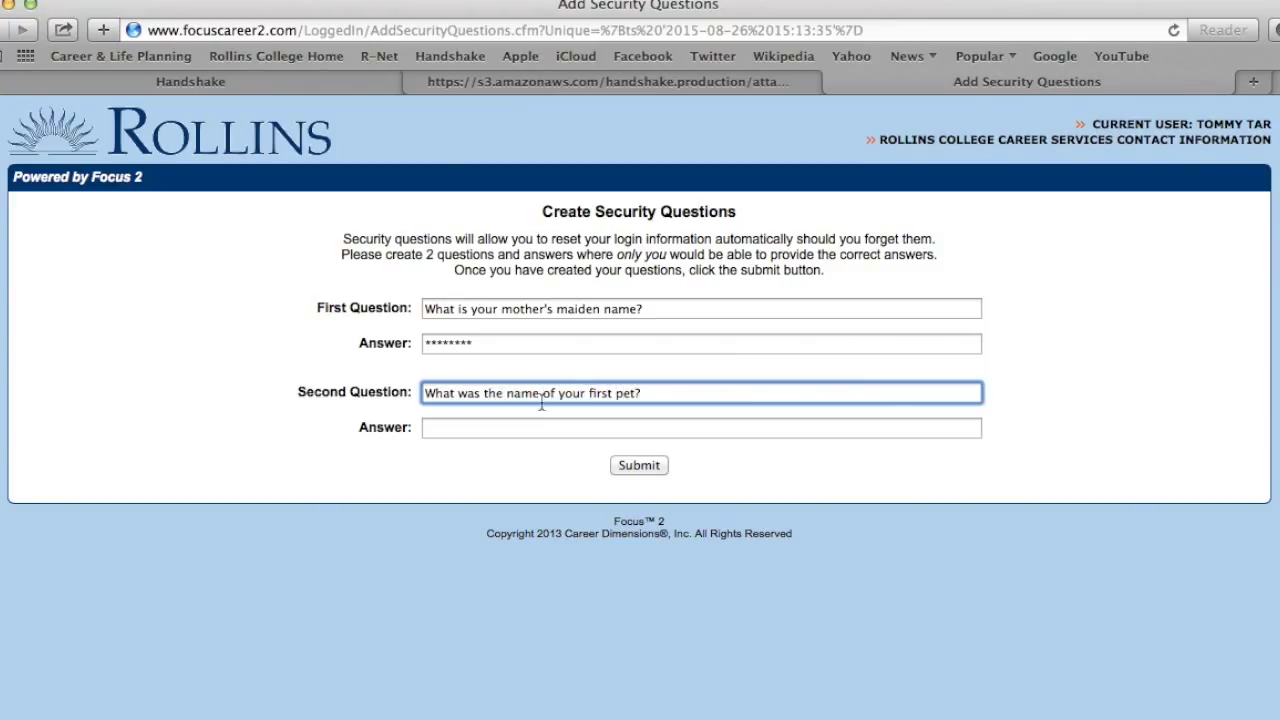
pyautogui.click(542, 428)
pyautogui.write('************')
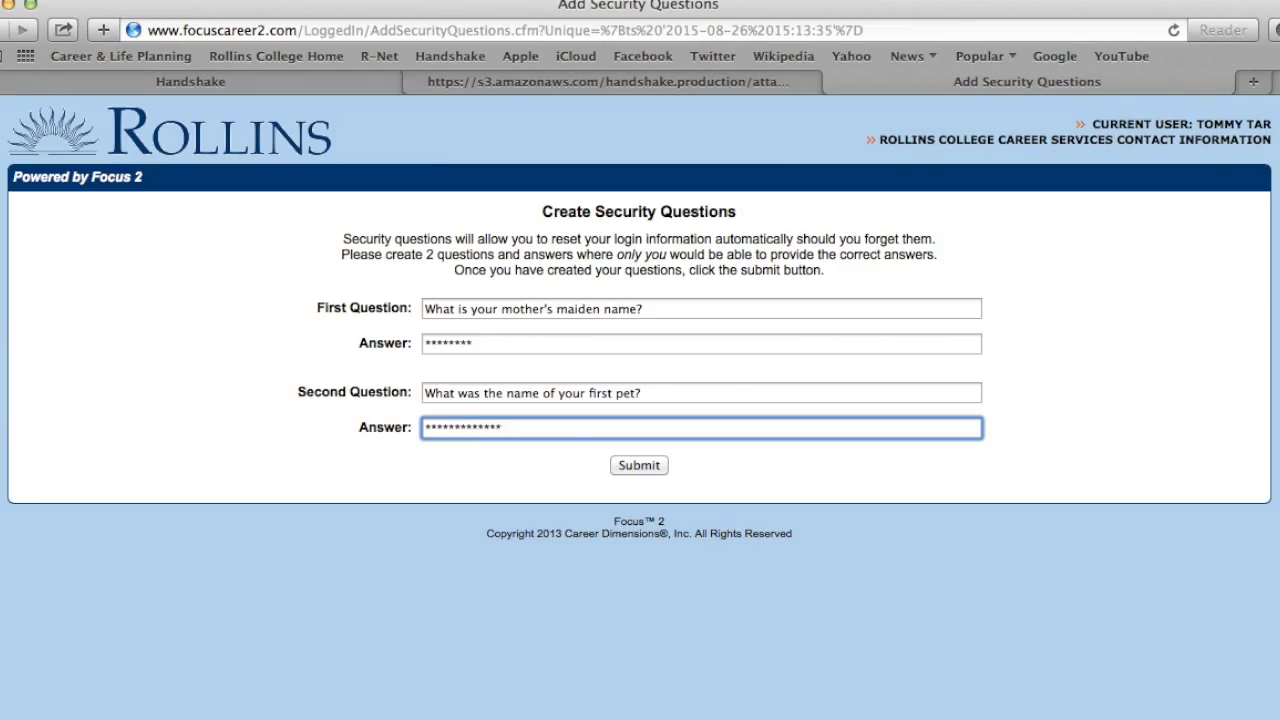
pyautogui.click(639, 466)
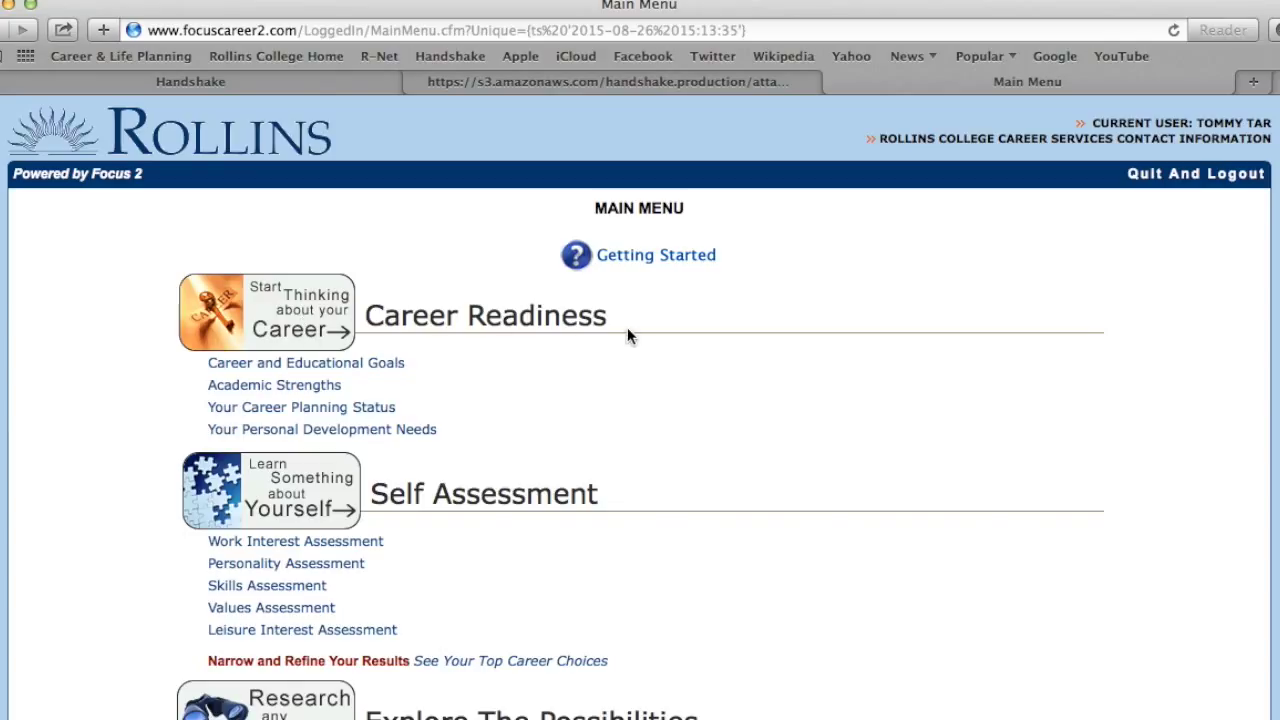
# Open 'Career and Educational Goals' from the Main Menu and place the cursor in Educational Plans
pyautogui.scroll(-5, 627, 336)
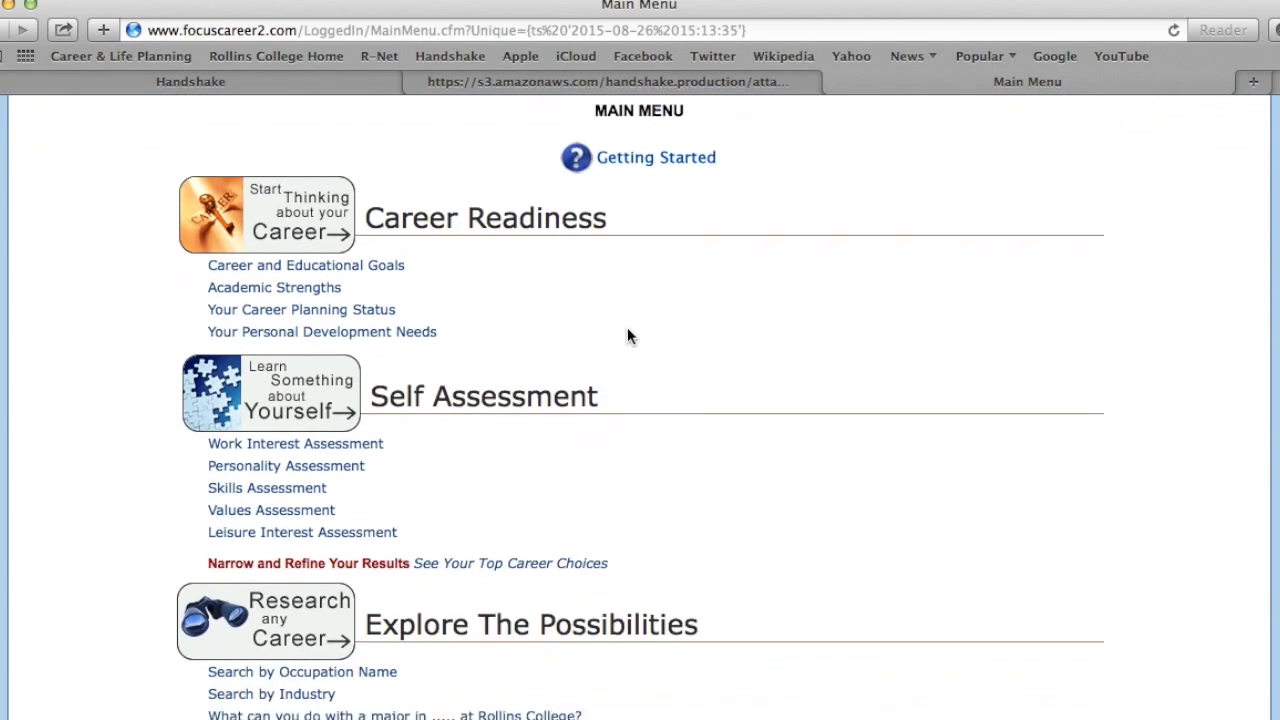
pyautogui.scroll(-10, 628, 330)
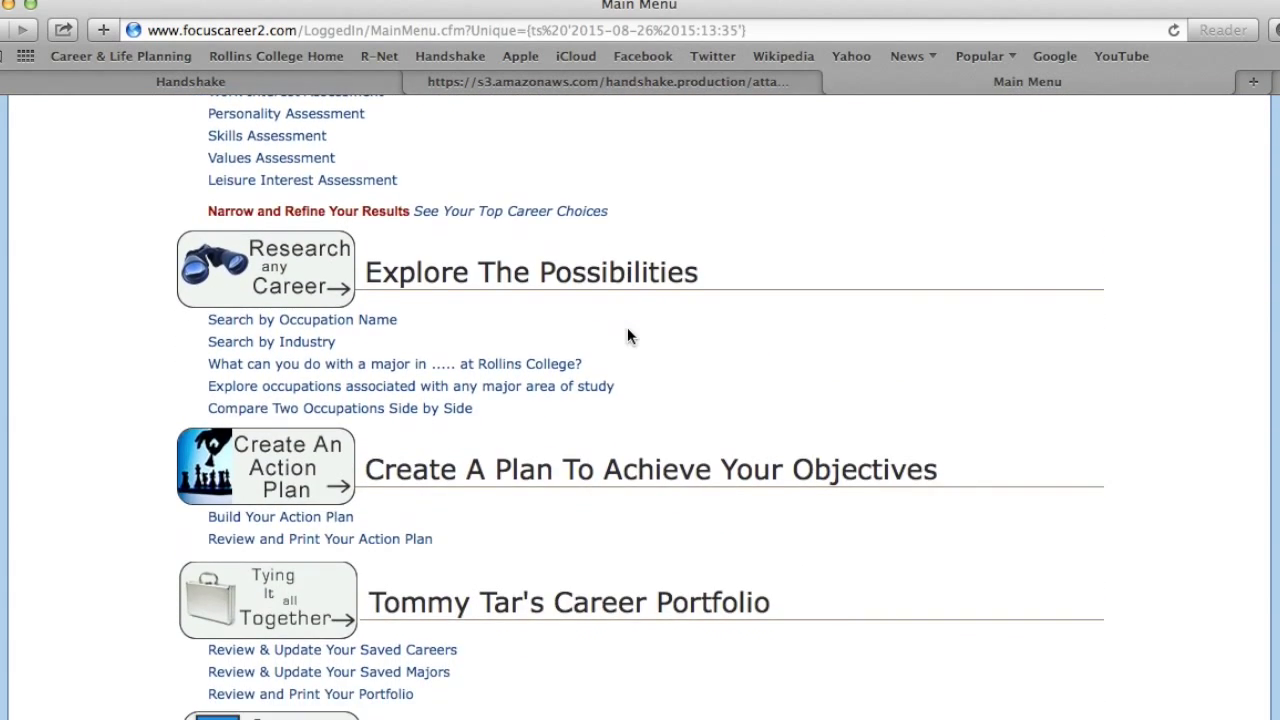
pyautogui.scroll(14, 627, 330)
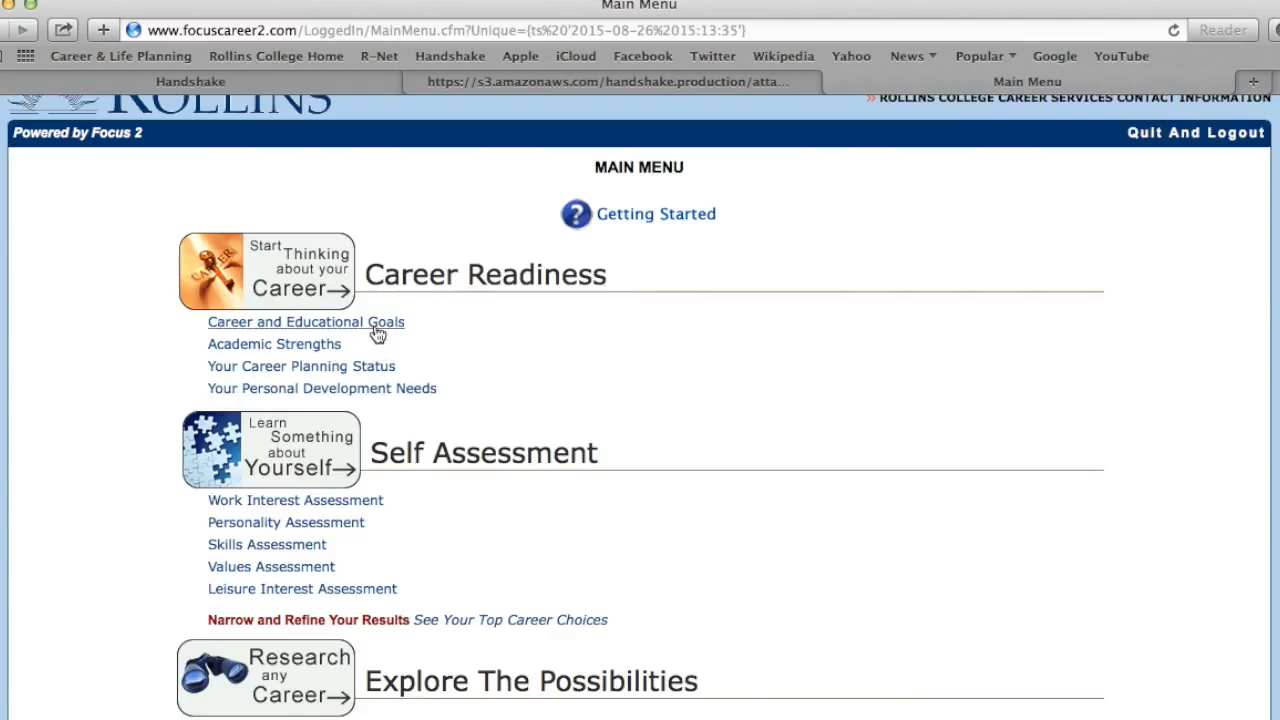
pyautogui.click(377, 323)
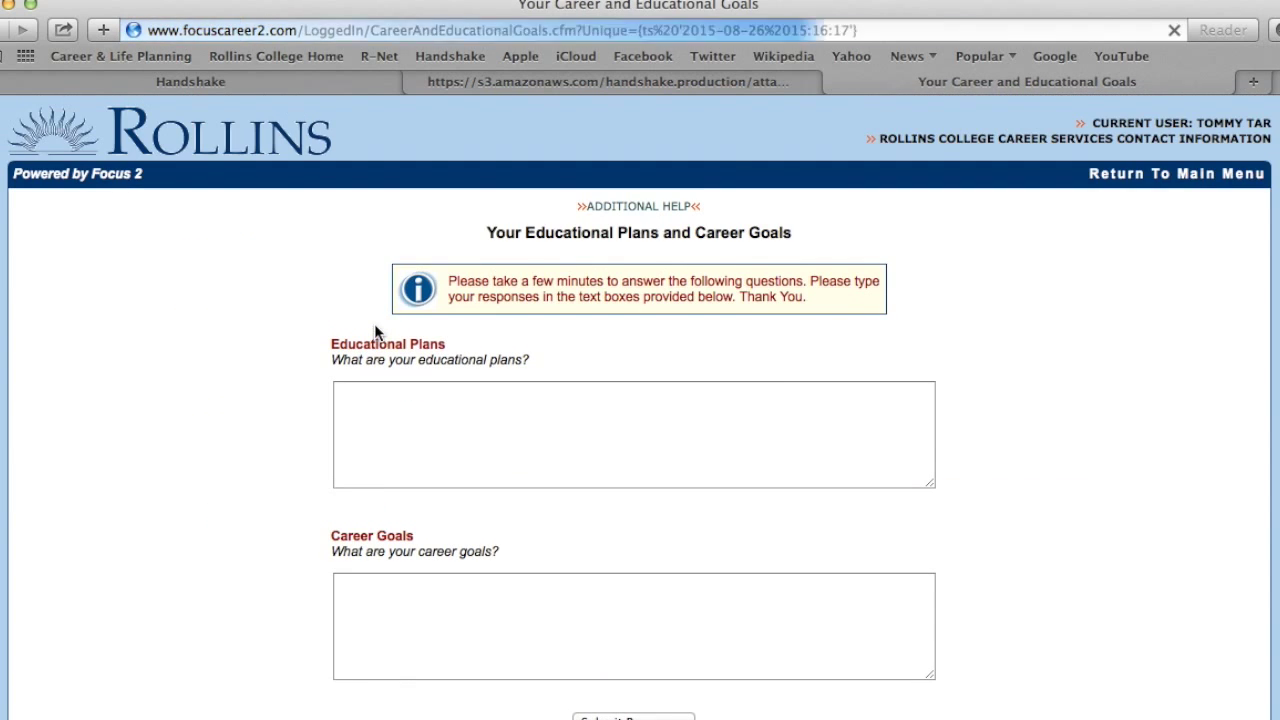
pyautogui.click(514, 394)
pyautogui.scroll(-2, 513, 391)
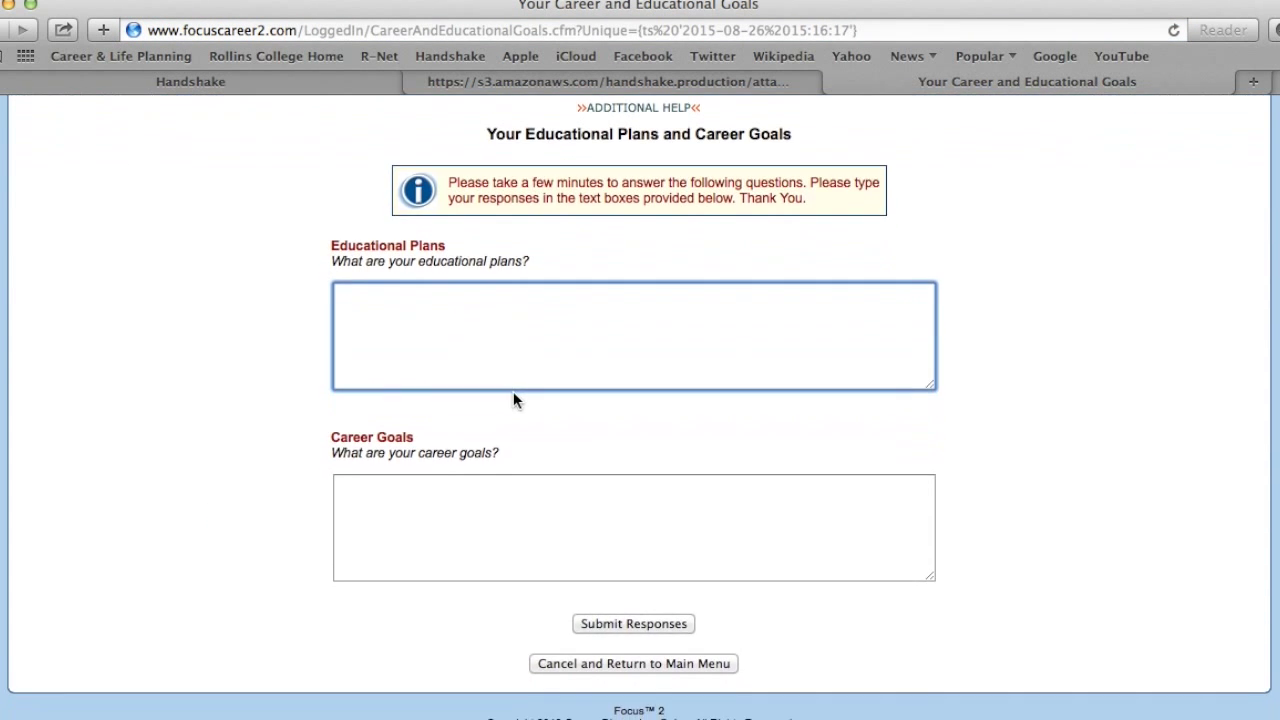
pyautogui.scroll(2, 513, 391)
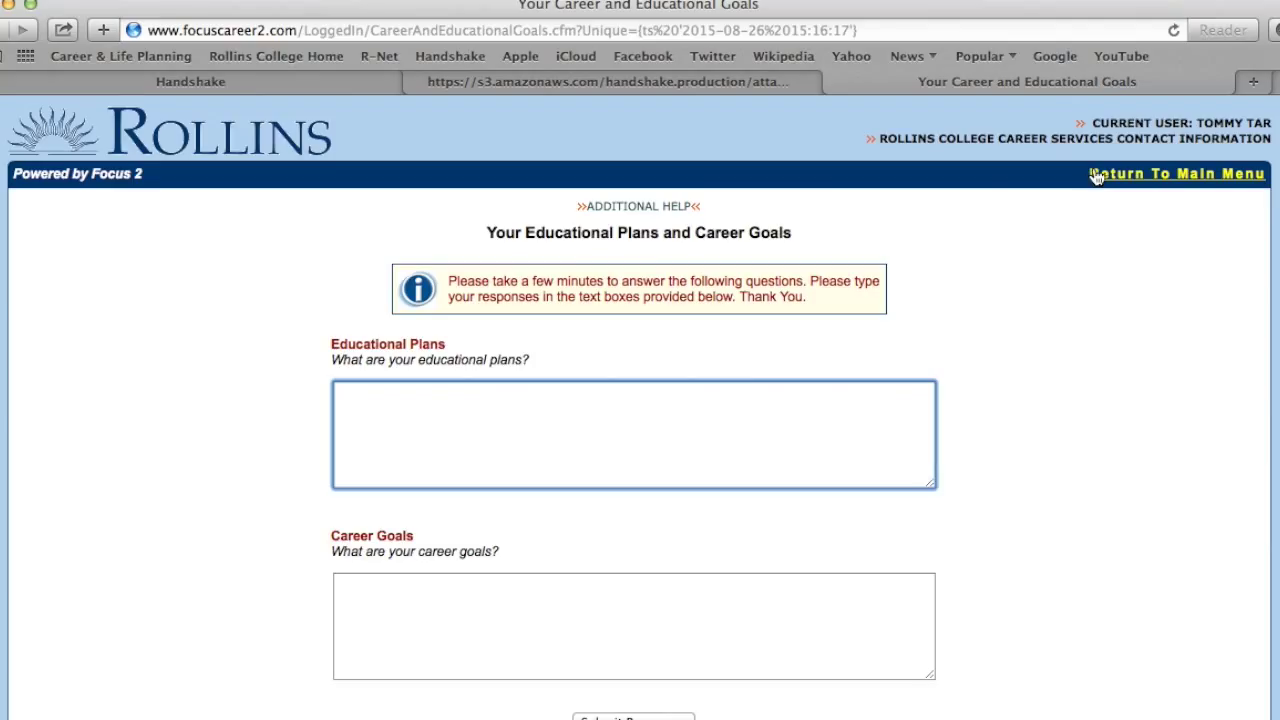